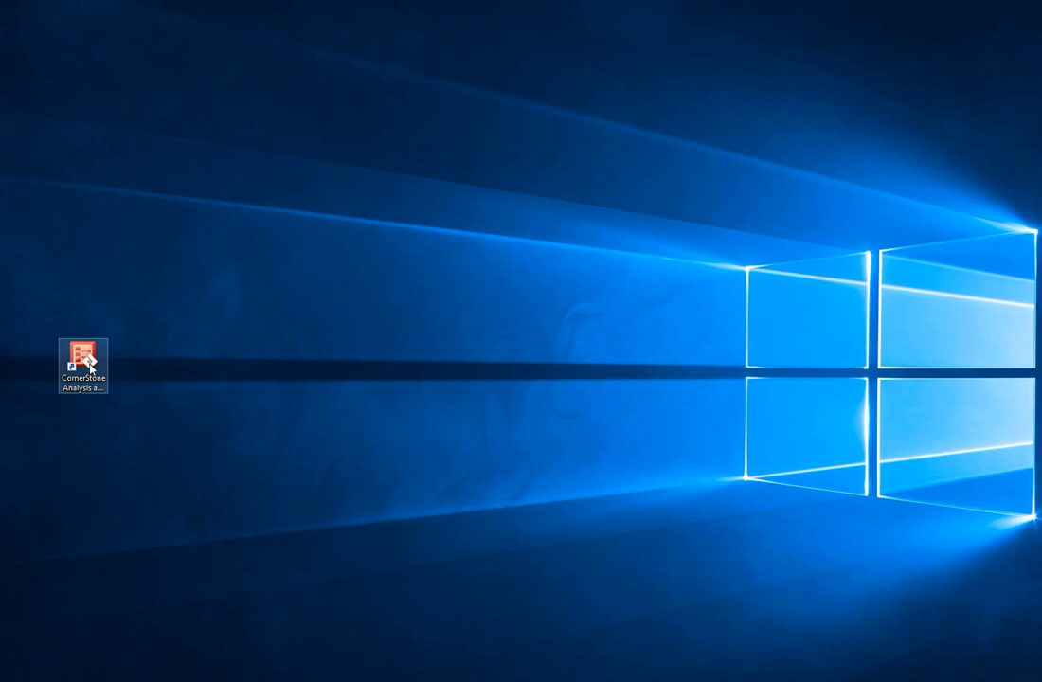
Step: Launch CornerStone Analysis and Design in Analysis mode and accept the disclaimer
left_click(89, 356)
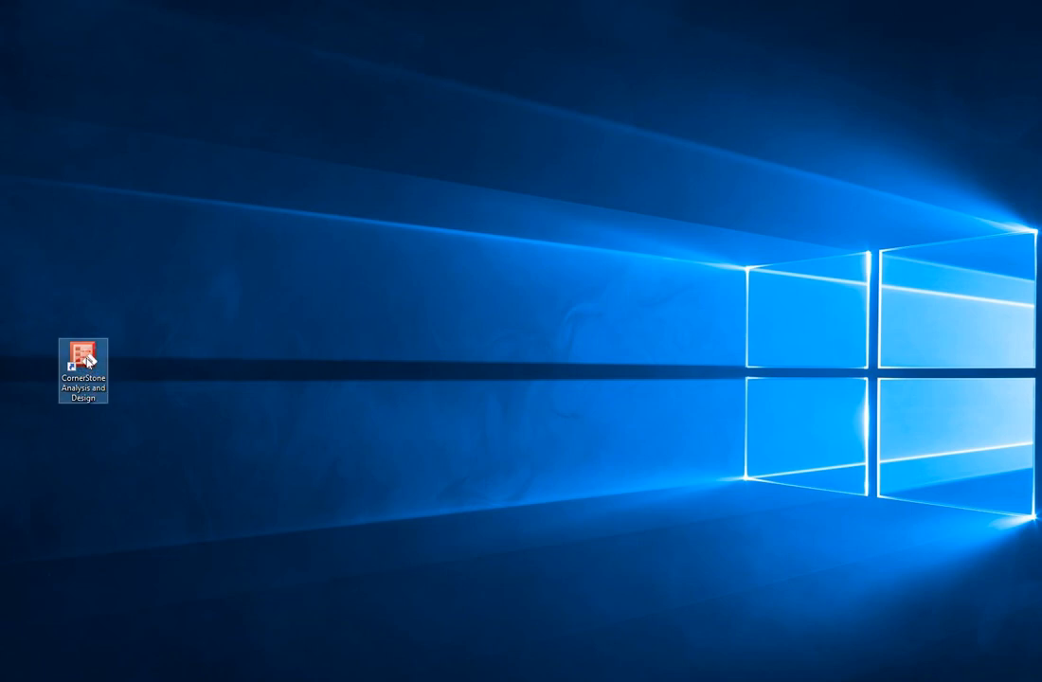
double_click(89, 356)
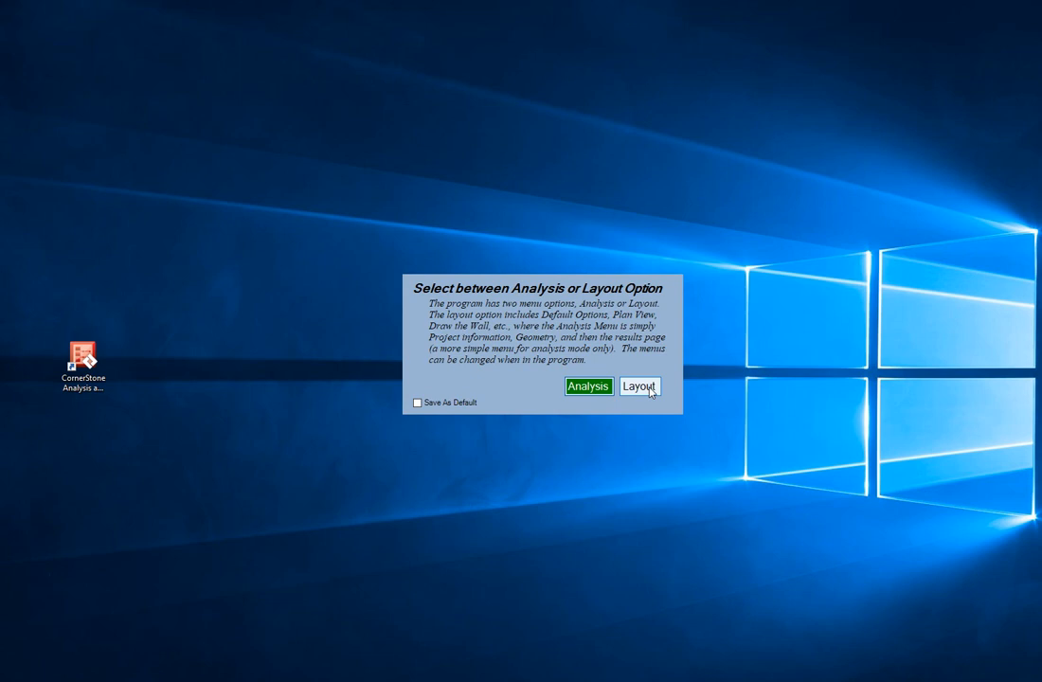
left_click(577, 387)
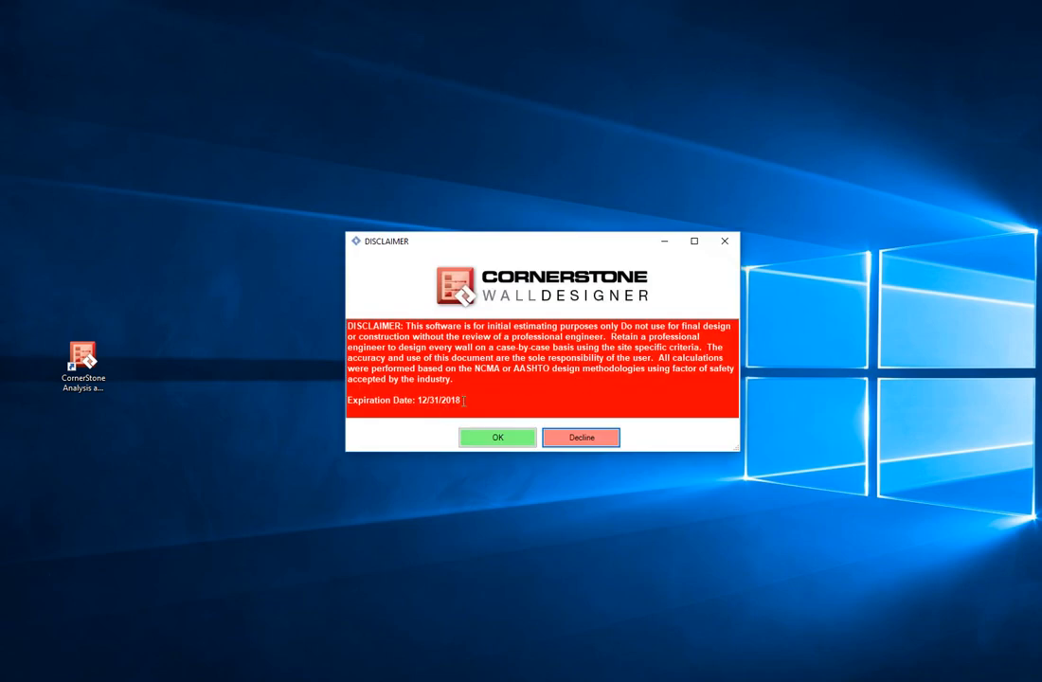
left_click(500, 440)
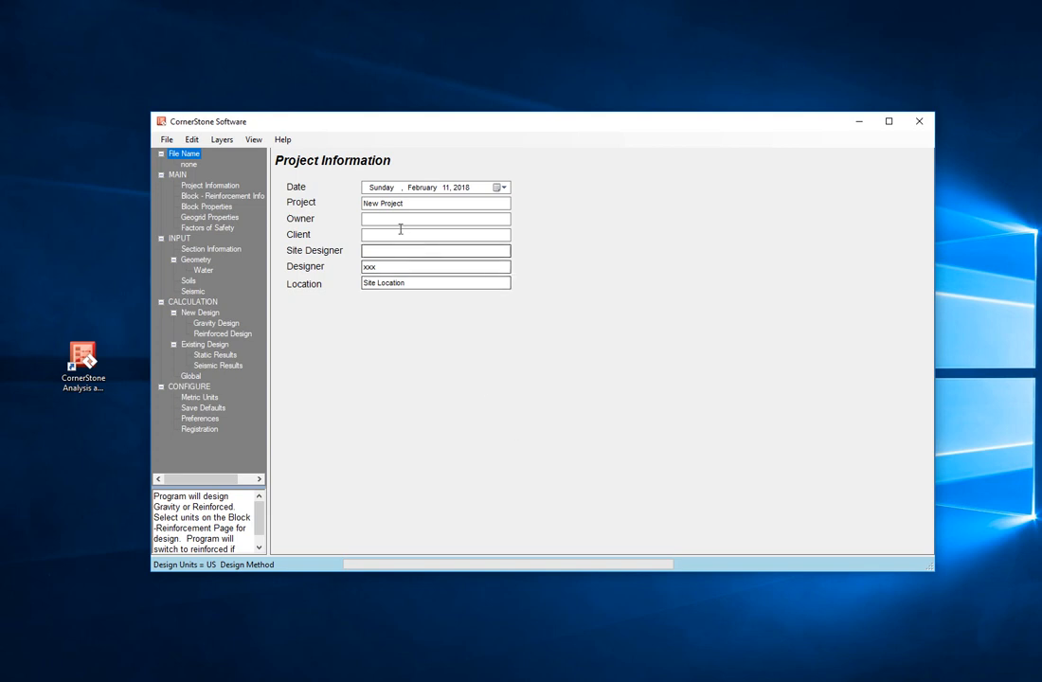
Step: Name the project Trial Project and enter the designer's initials in the project information
left_click(413, 203)
left_click_drag(413, 202, 360, 204)
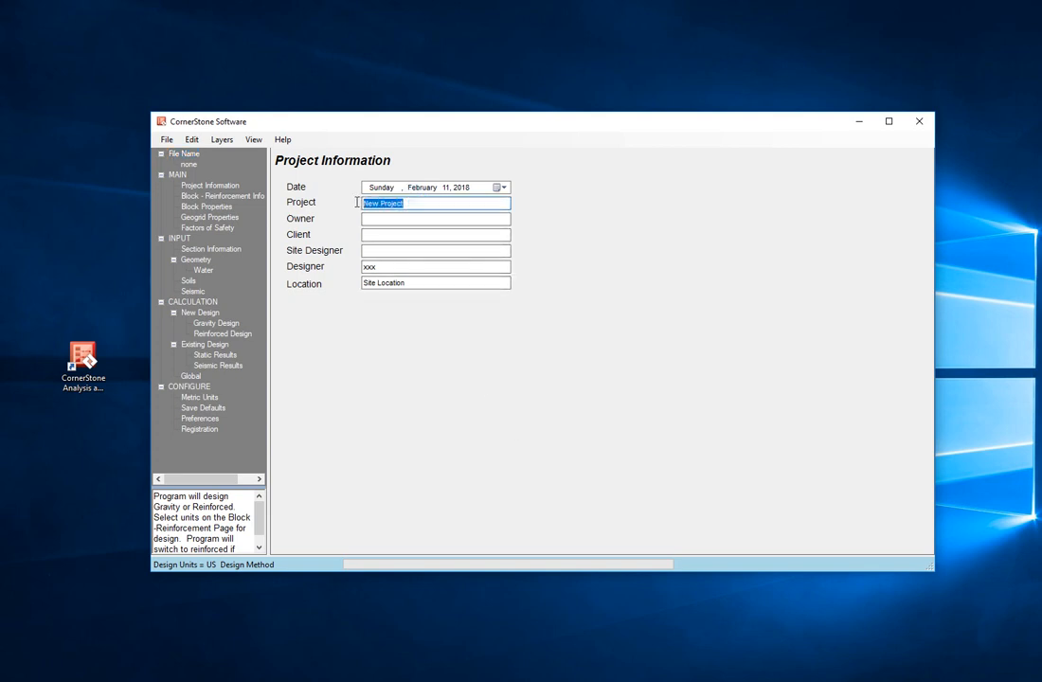
type("Trial Proje")
key("Tab")
key("Tab")
key("Tab")
key("Tab")
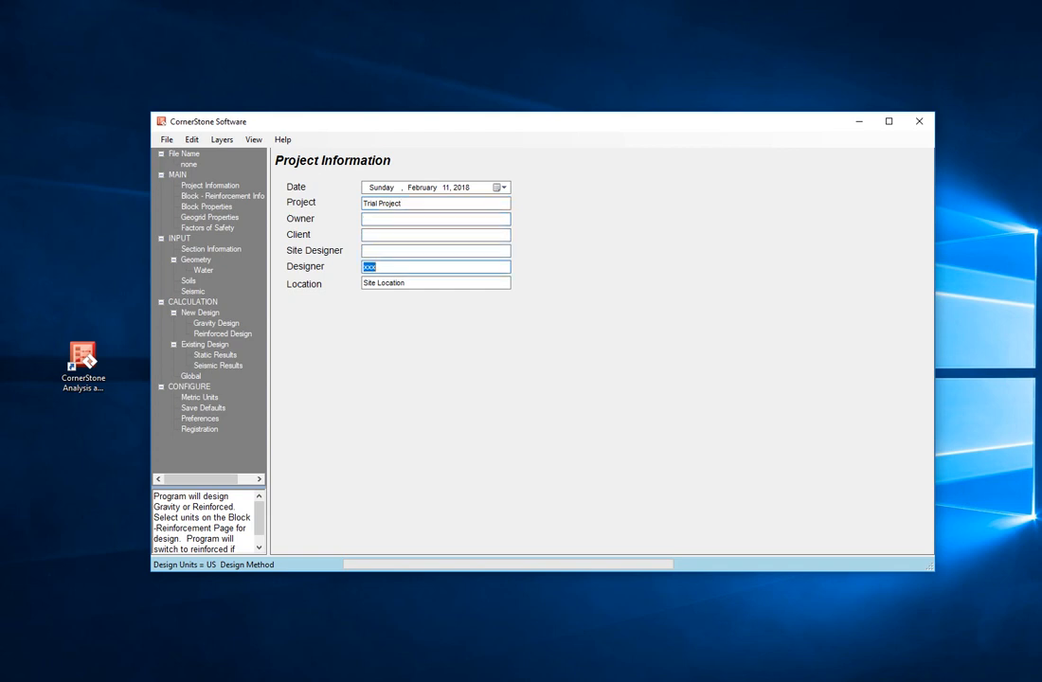
type("ry")
key("Tab")
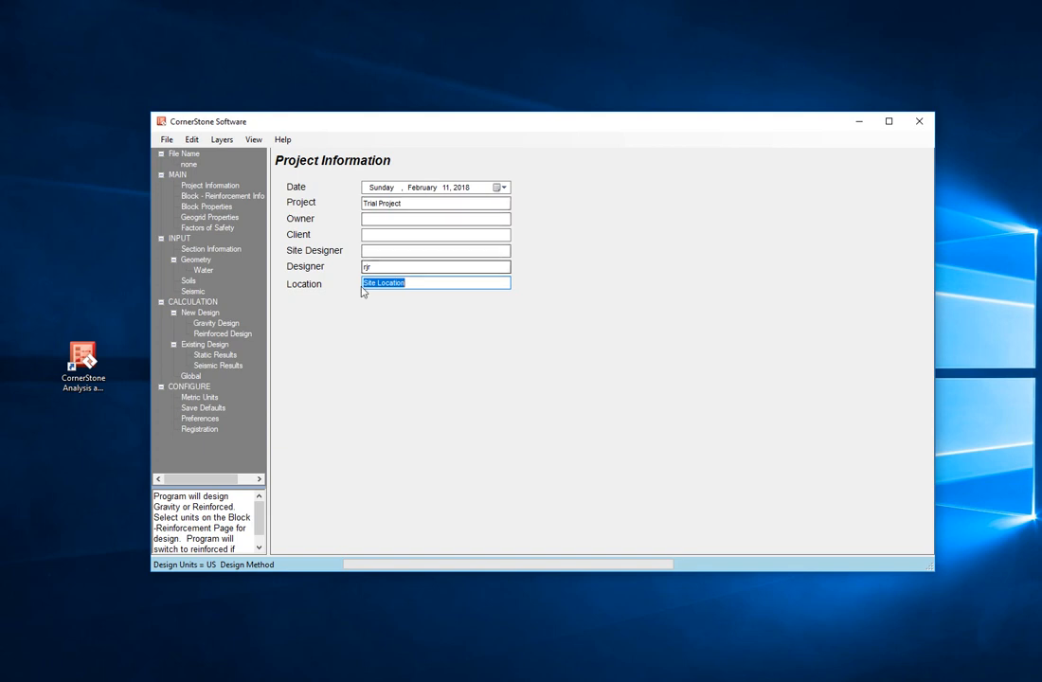
Step: Open the block and reinforcing selection and check the CornerStone 200 and CornerStone_Permeable blocks
left_click(215, 197)
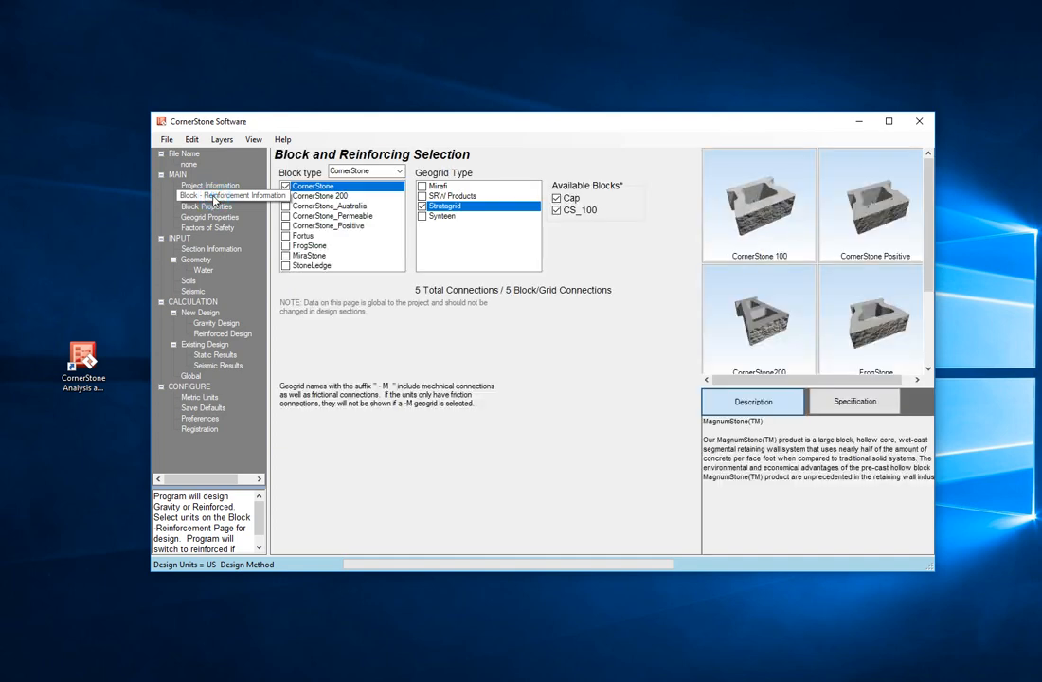
left_click(399, 171)
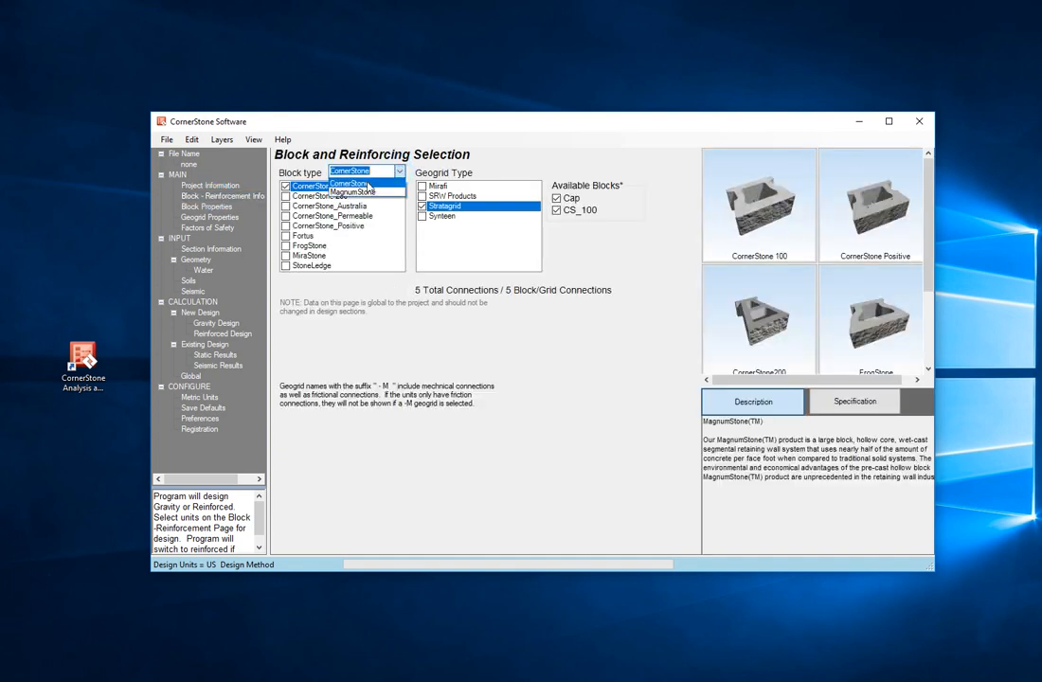
left_click(358, 182)
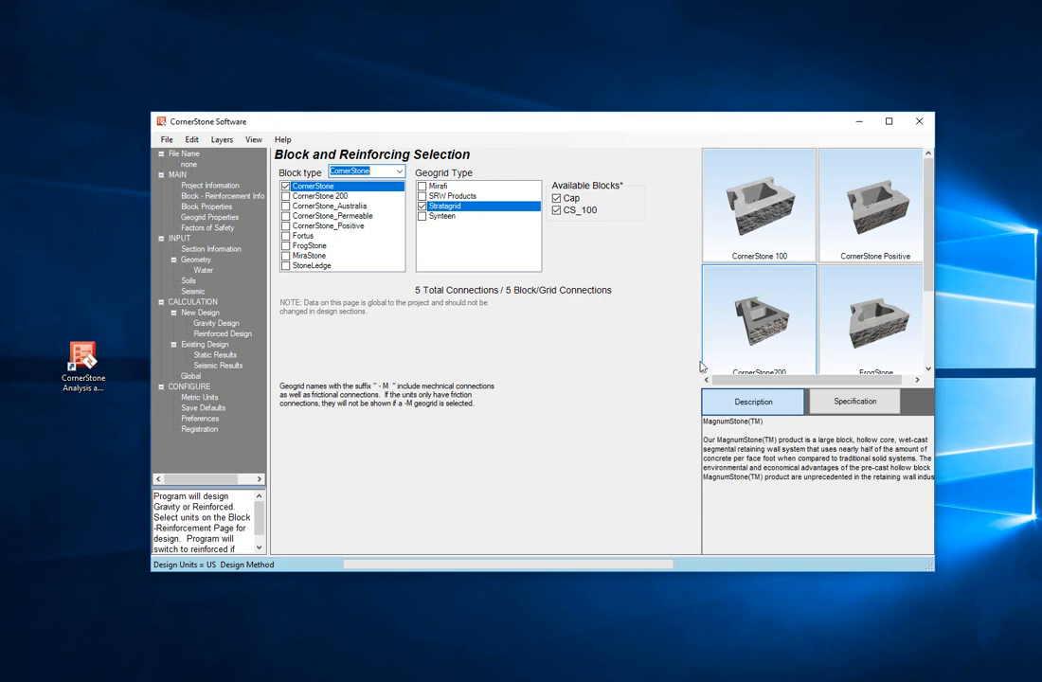
left_click(316, 196)
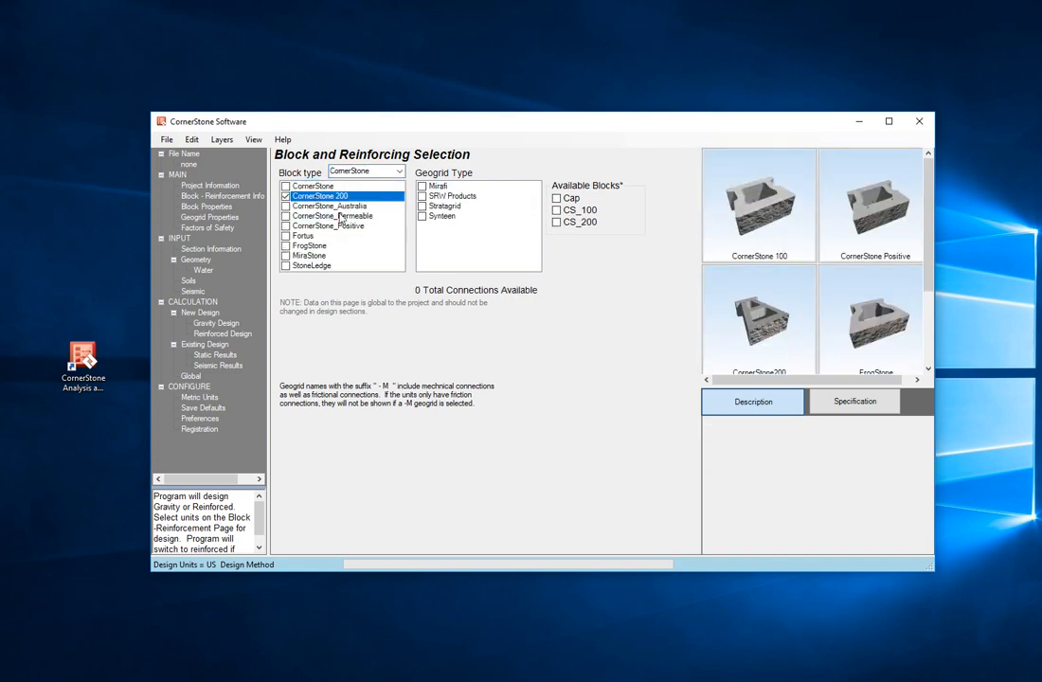
left_click(327, 216)
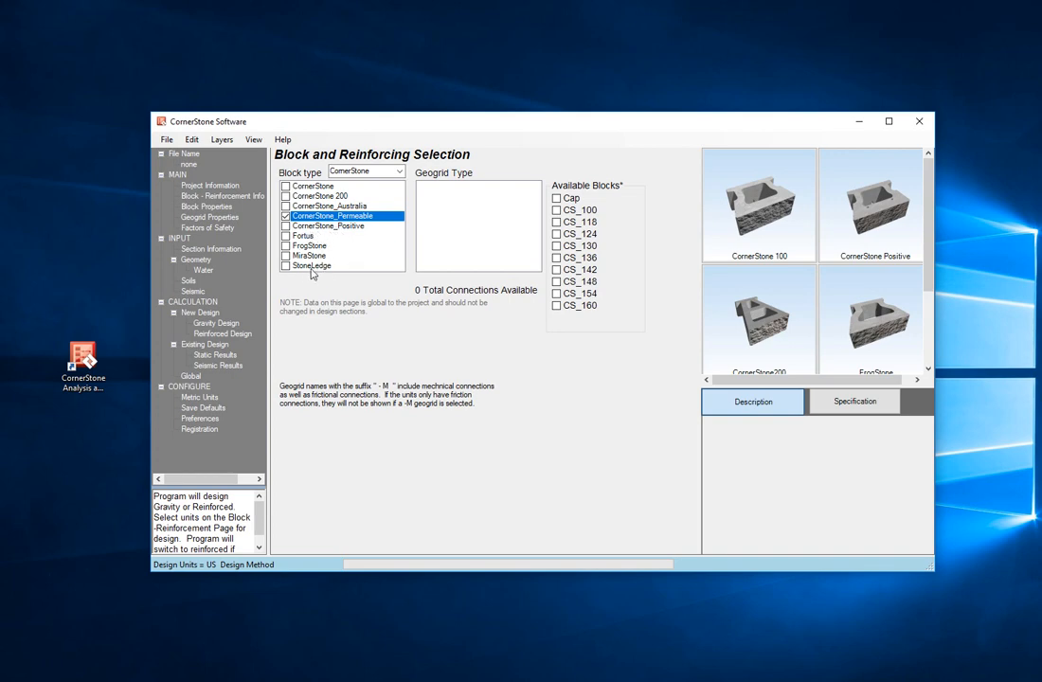
Step: Switch the block type to MagnumStone and check the MagnumStone, MagnumStone All, MagnumStone Gravity and StoneMatrix blocks
left_click(397, 172)
left_click(370, 193)
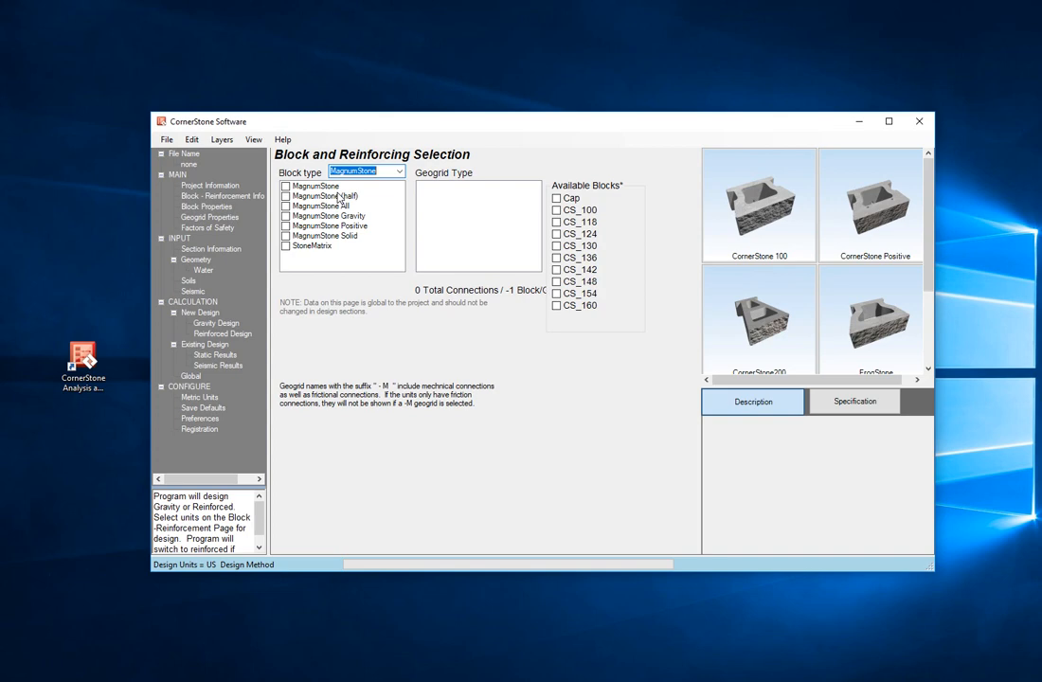
left_click(285, 187)
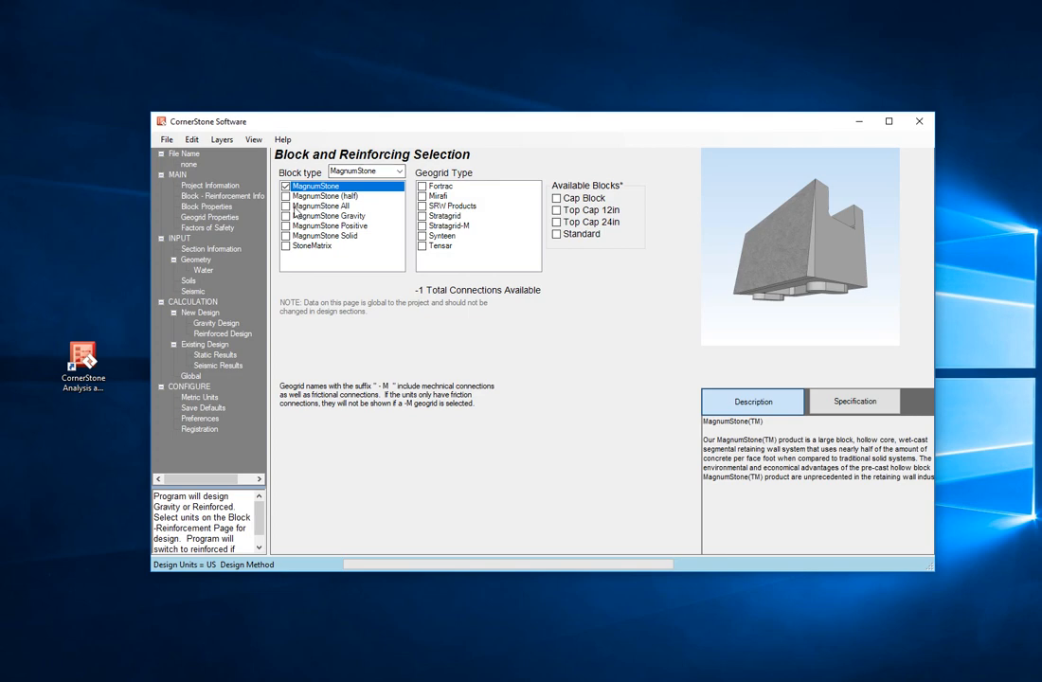
left_click(291, 207)
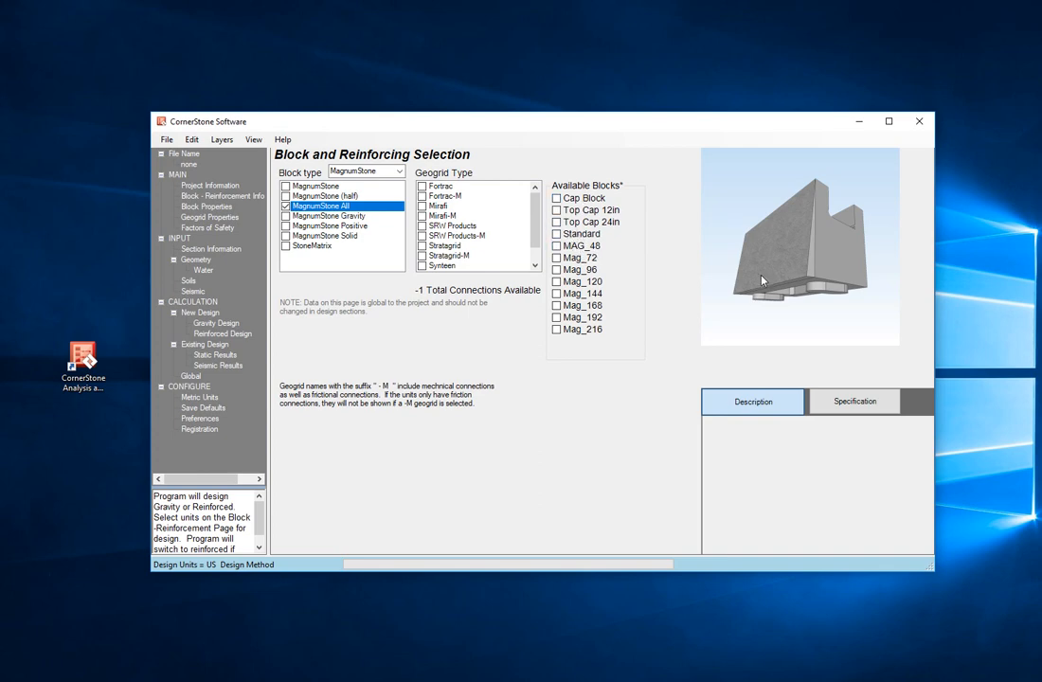
left_click(292, 216)
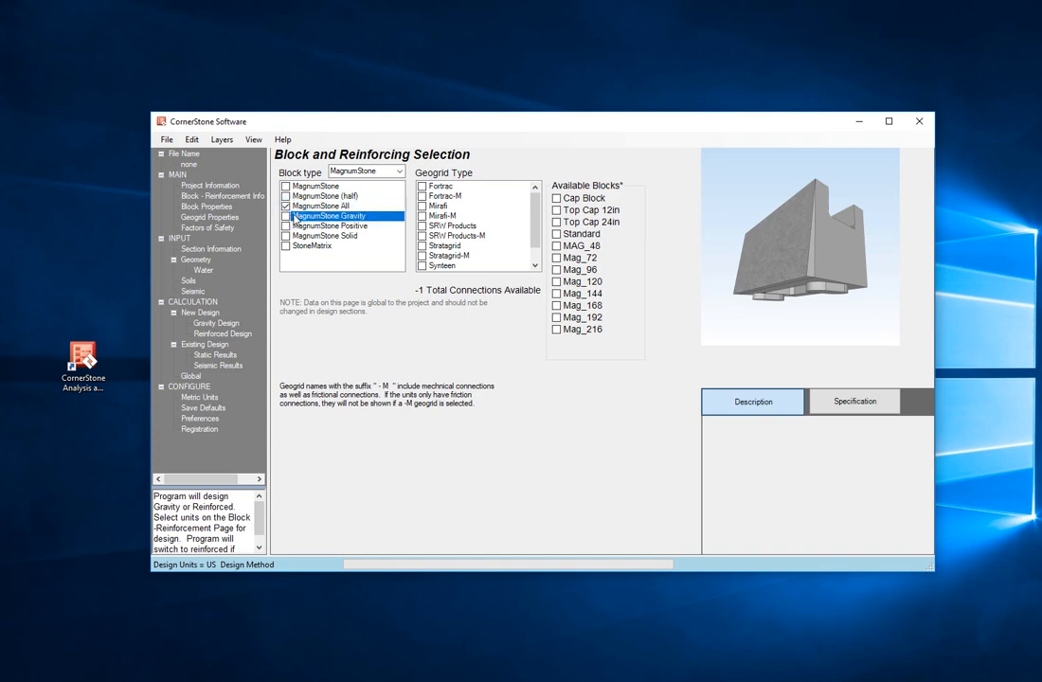
left_click(286, 216)
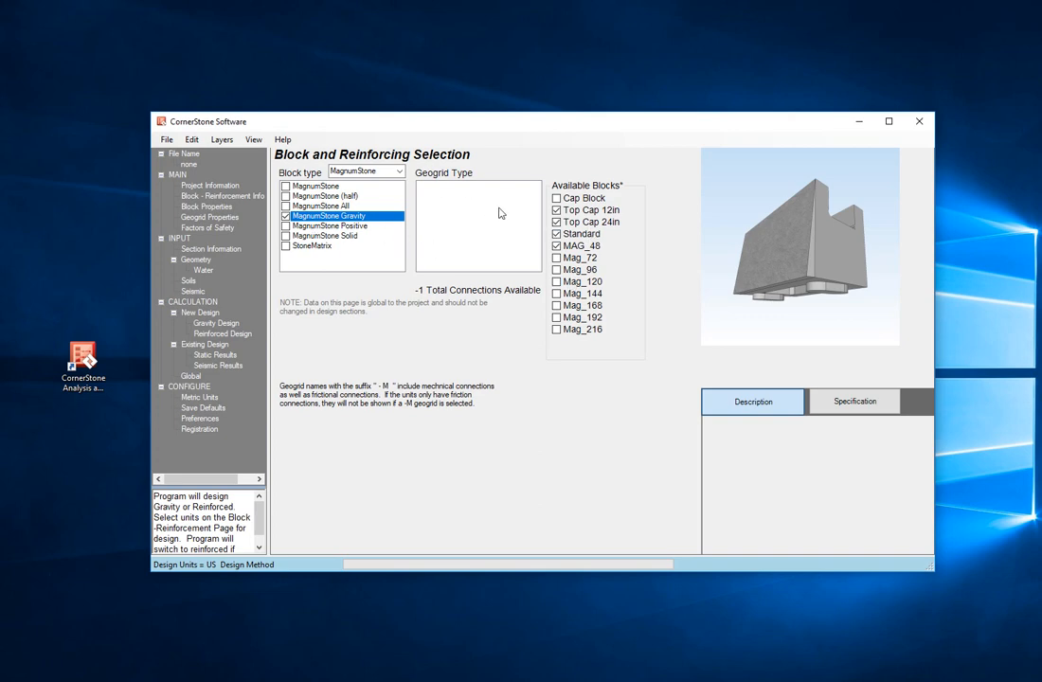
left_click(286, 246)
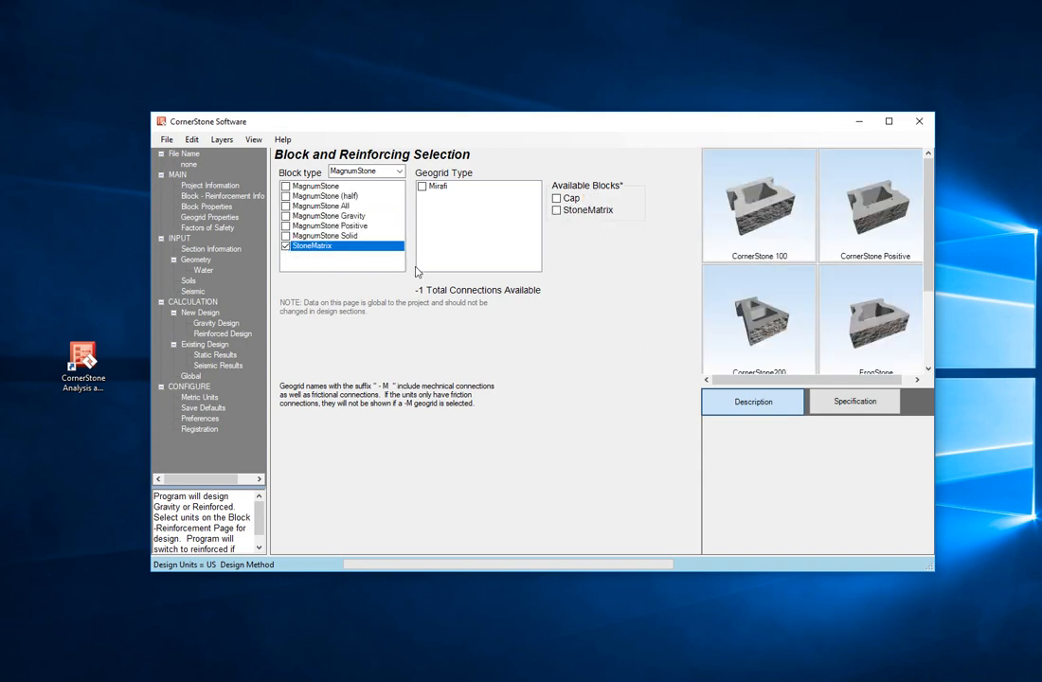
scroll(928, 277, "down", 3)
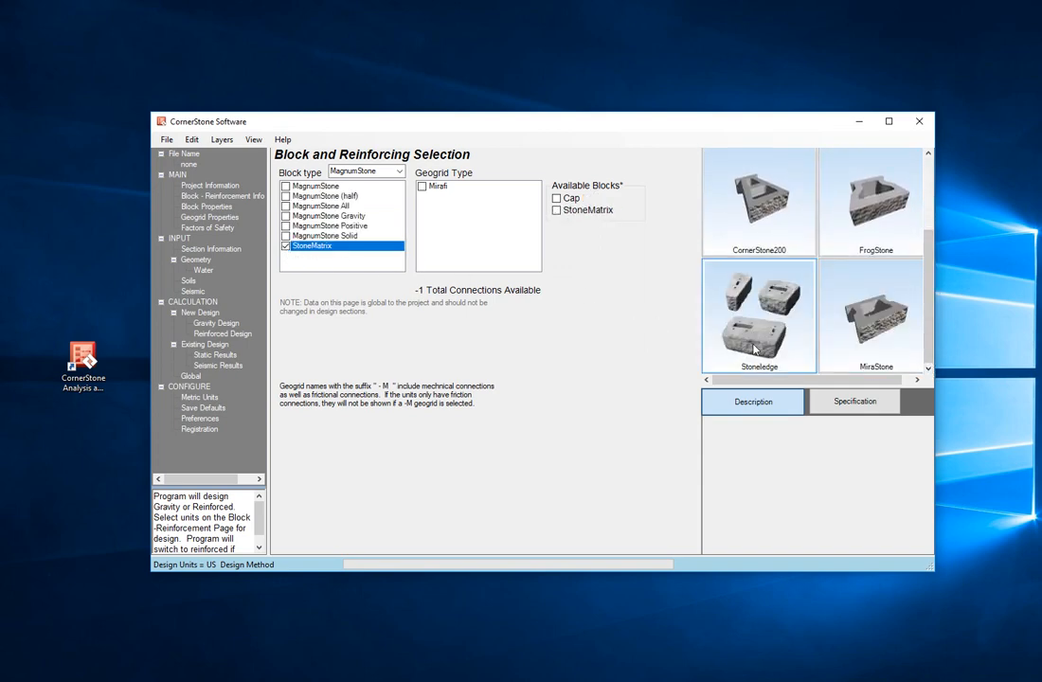
left_click(298, 205)
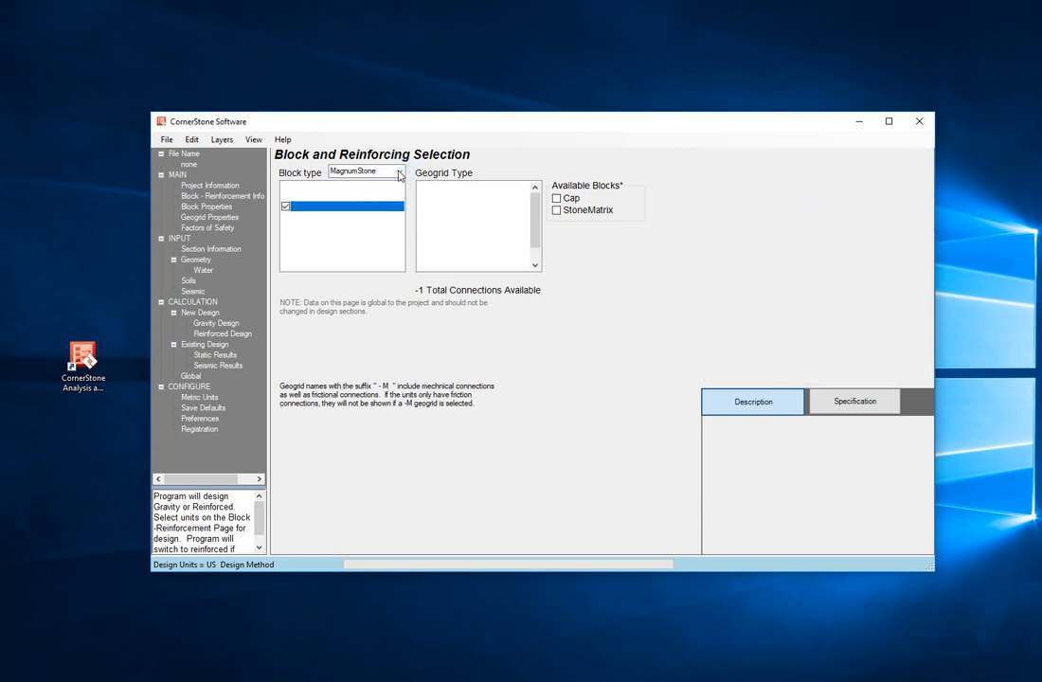
Step: Switch the block type back to CornerStone and select the Mirafi geogrid, dismissing the notice
left_click(401, 173)
left_click(362, 191)
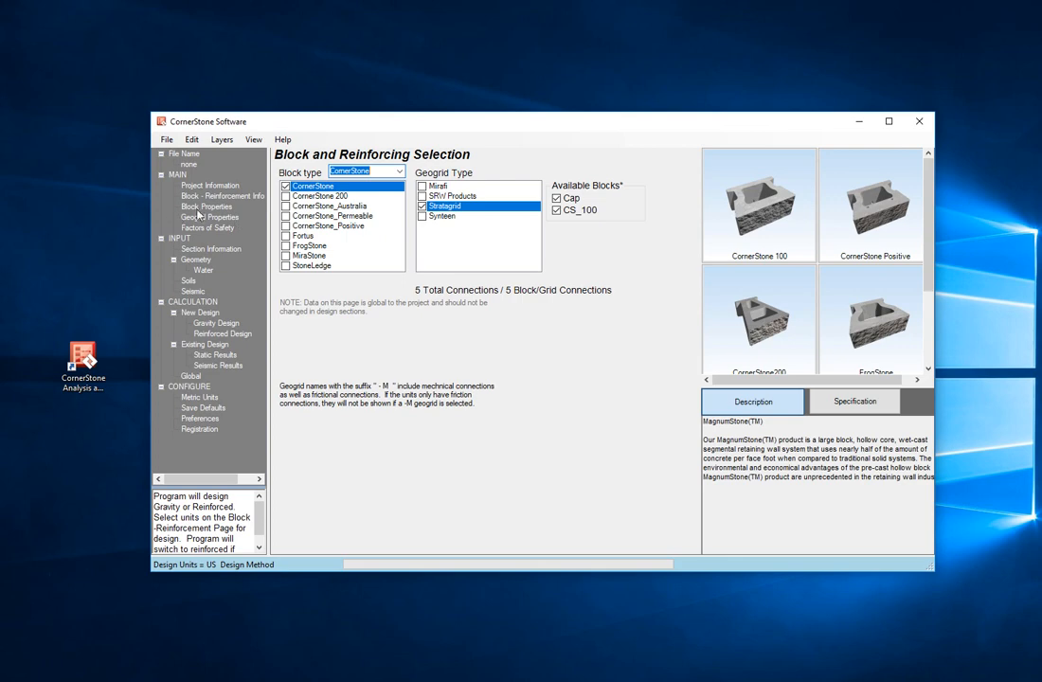
left_click(422, 187)
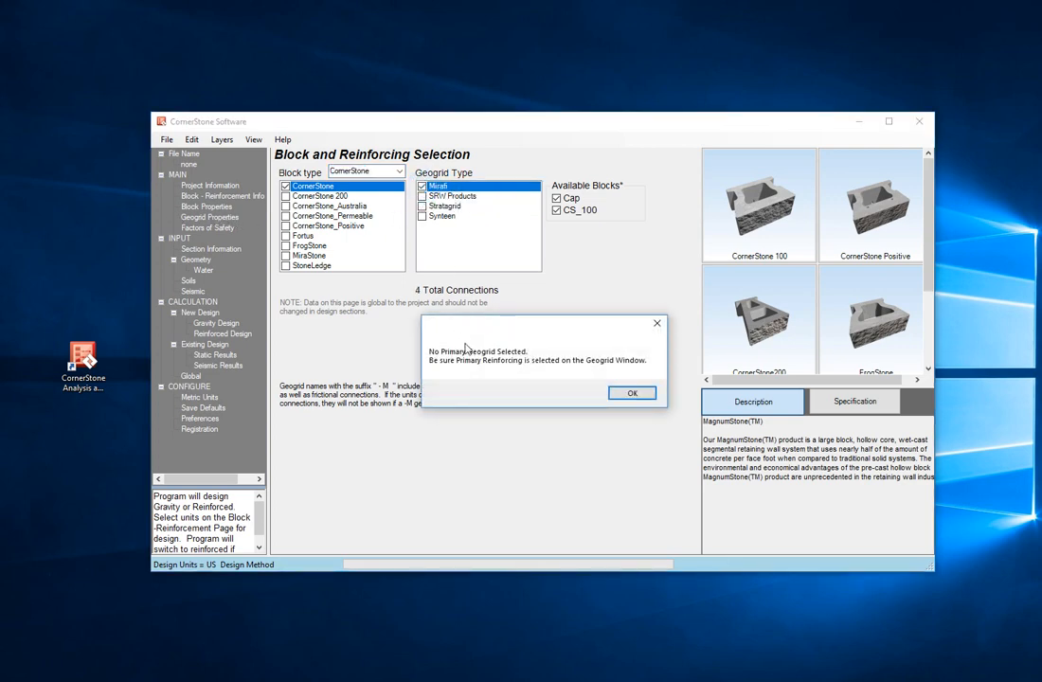
left_click(631, 392)
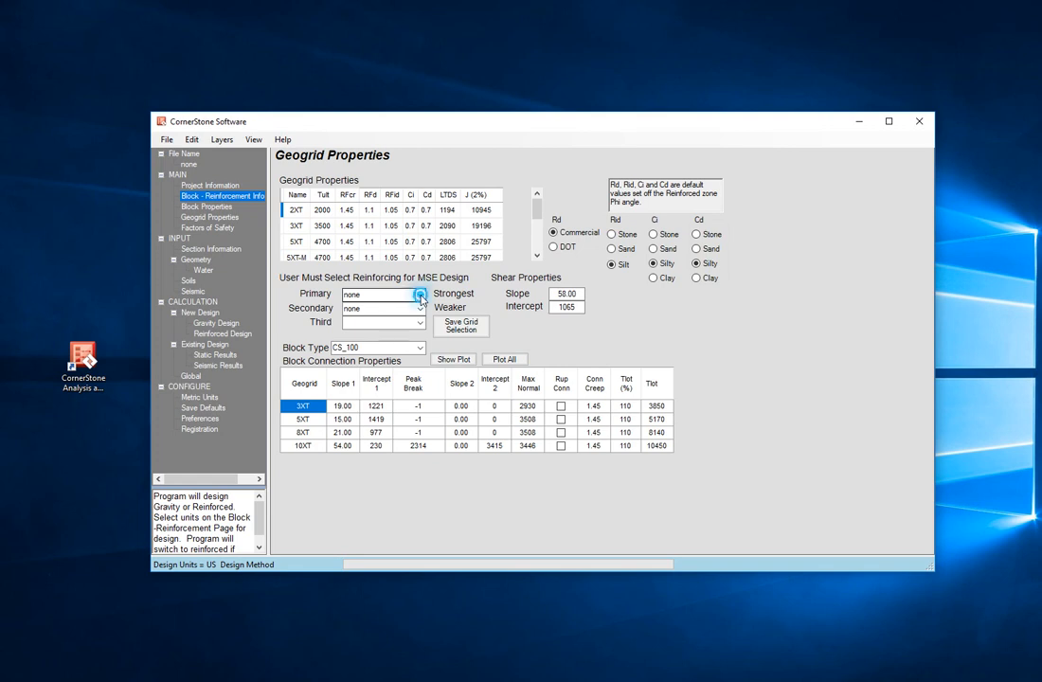
Step: Set the primary reinforcing geogrid to 3XT and plot all block connection capacities, then close the plot
left_click(420, 295)
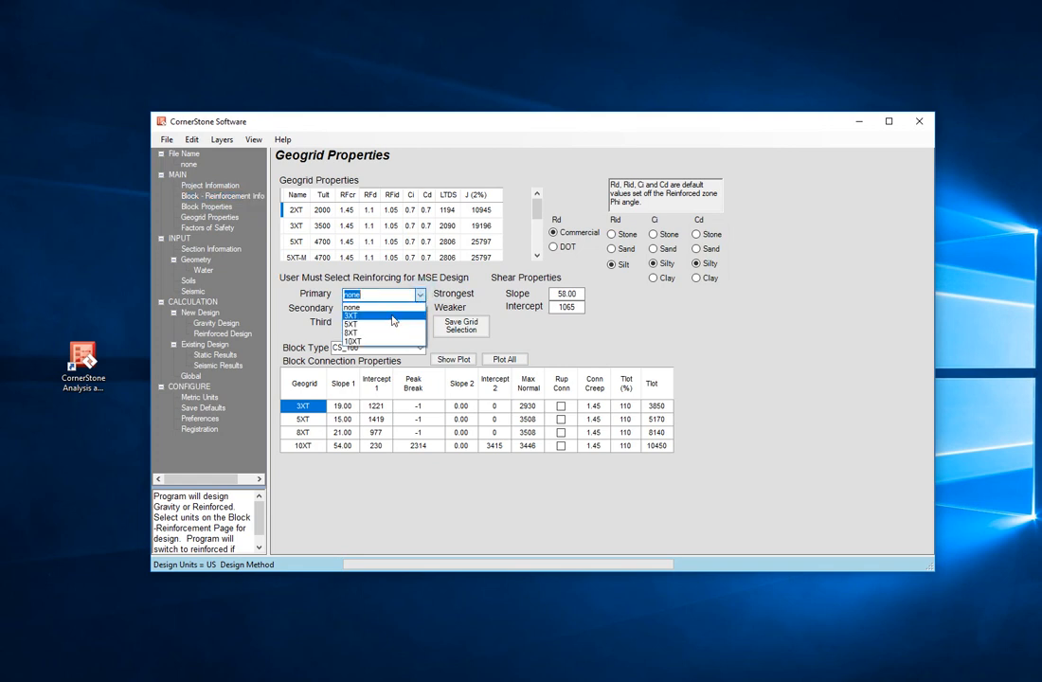
left_click(393, 317)
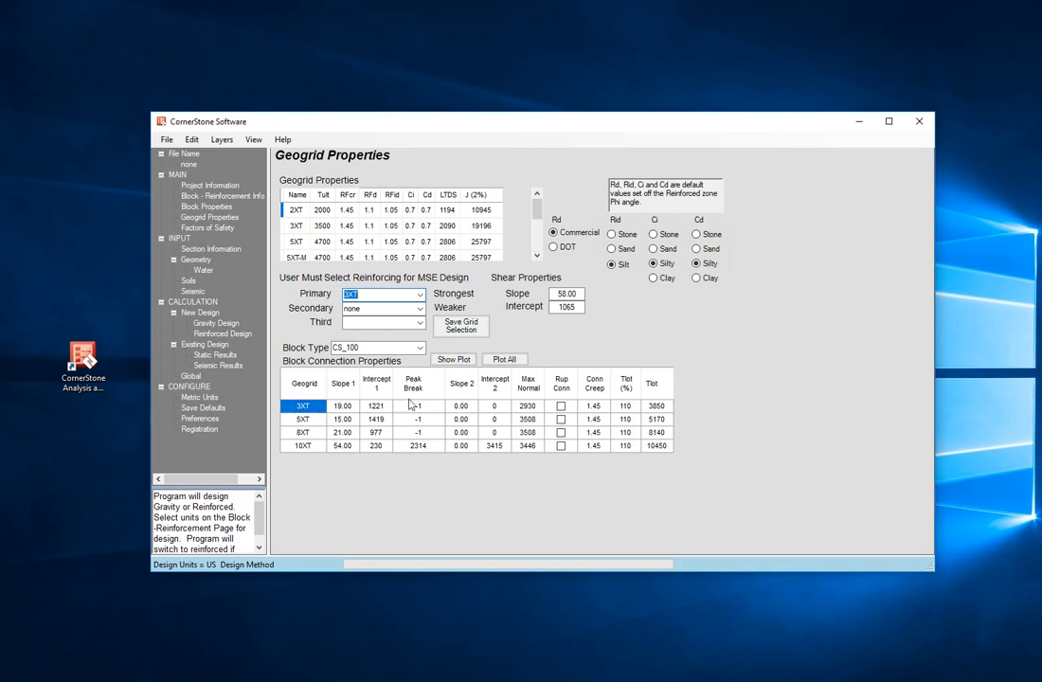
left_click(499, 361)
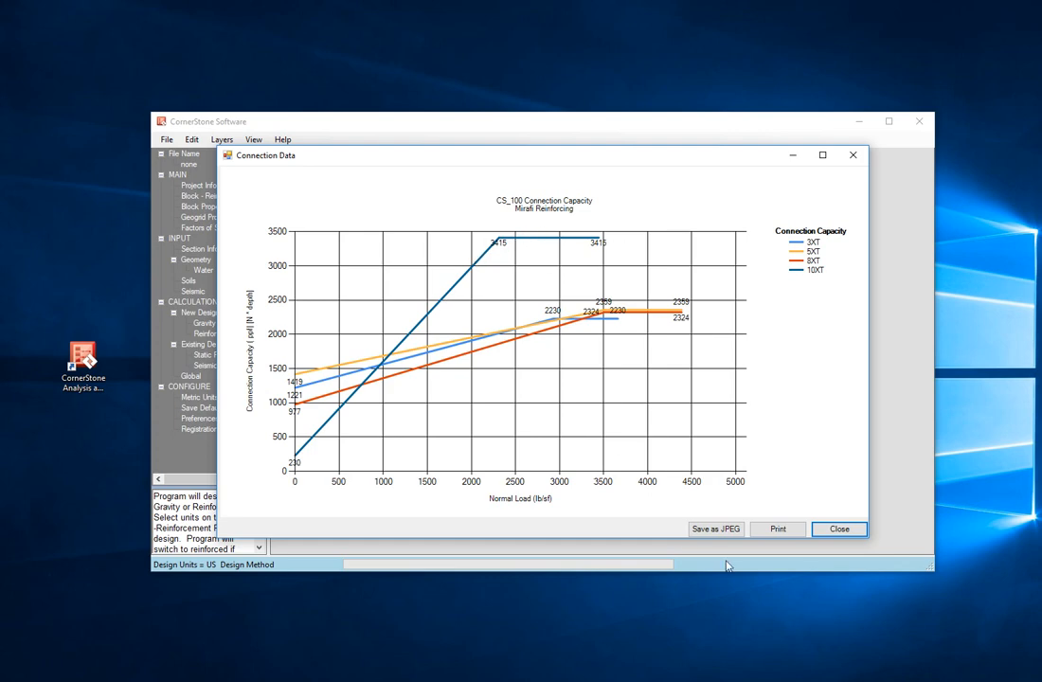
left_click(839, 530)
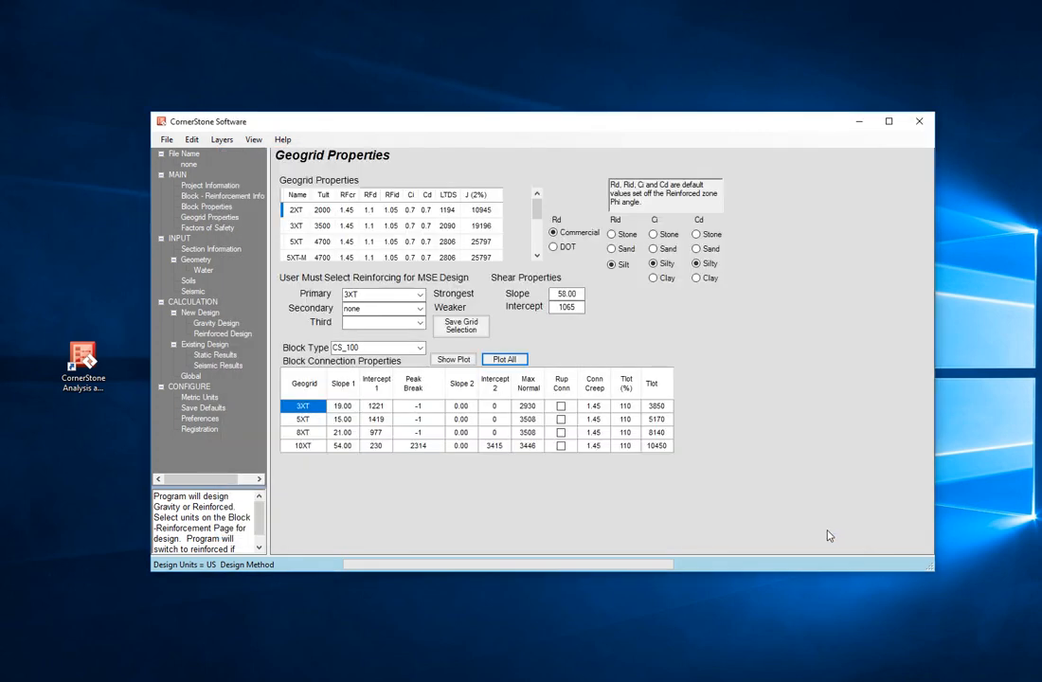
Step: Open the section geometry and set the wall height to 10 ft and the embedment to 0.5 ft
left_click(193, 196)
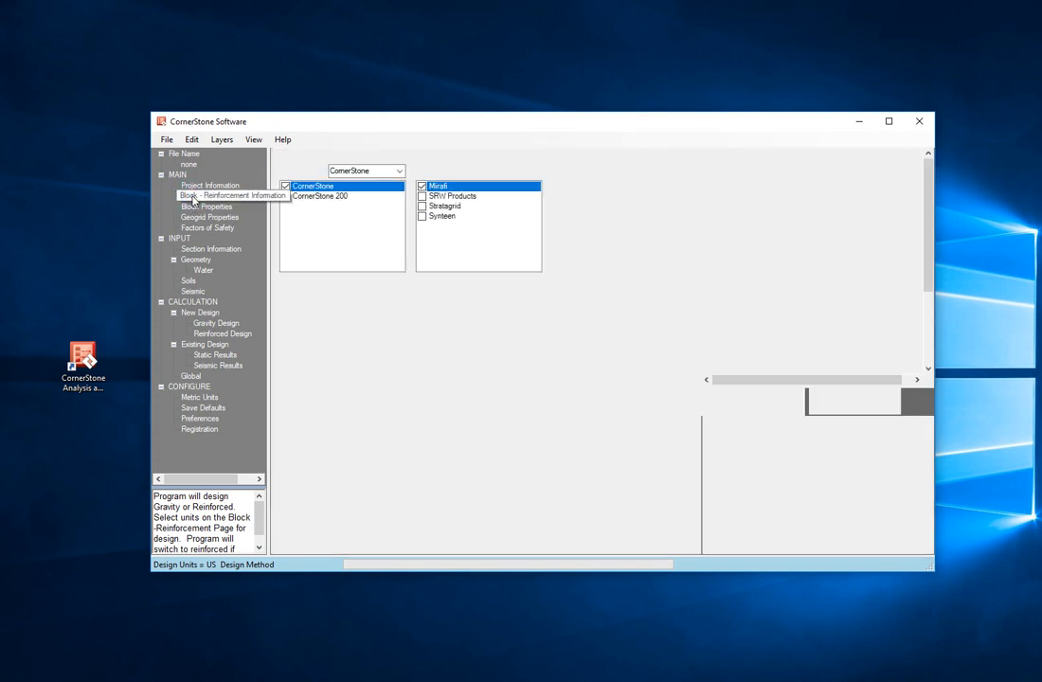
left_click(201, 262)
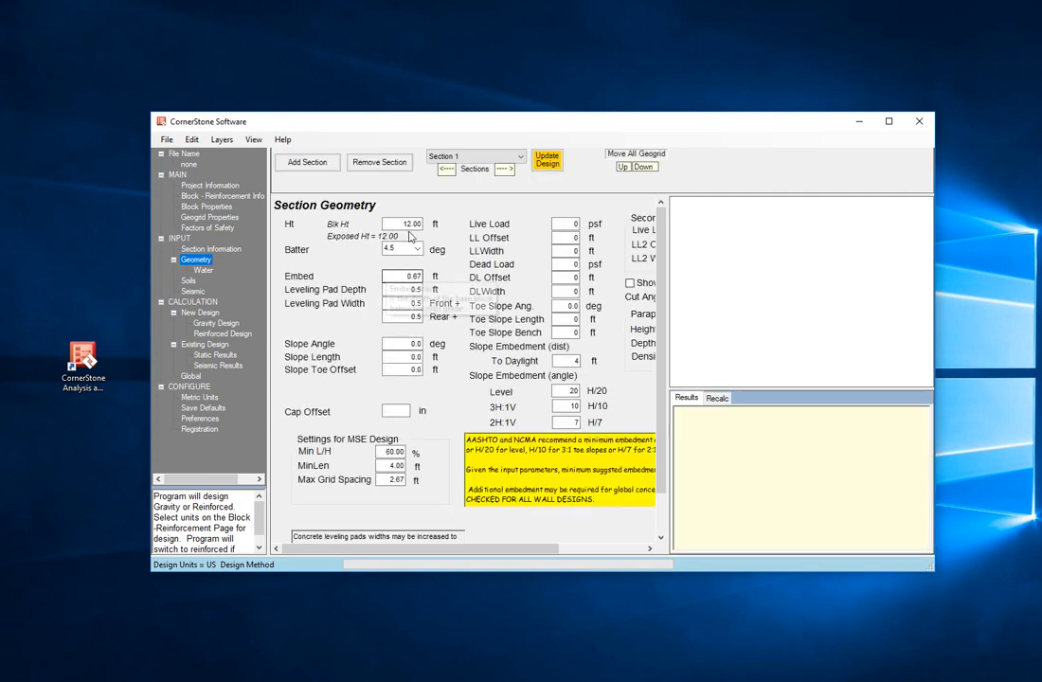
left_click_drag(398, 224, 458, 229)
type("10")
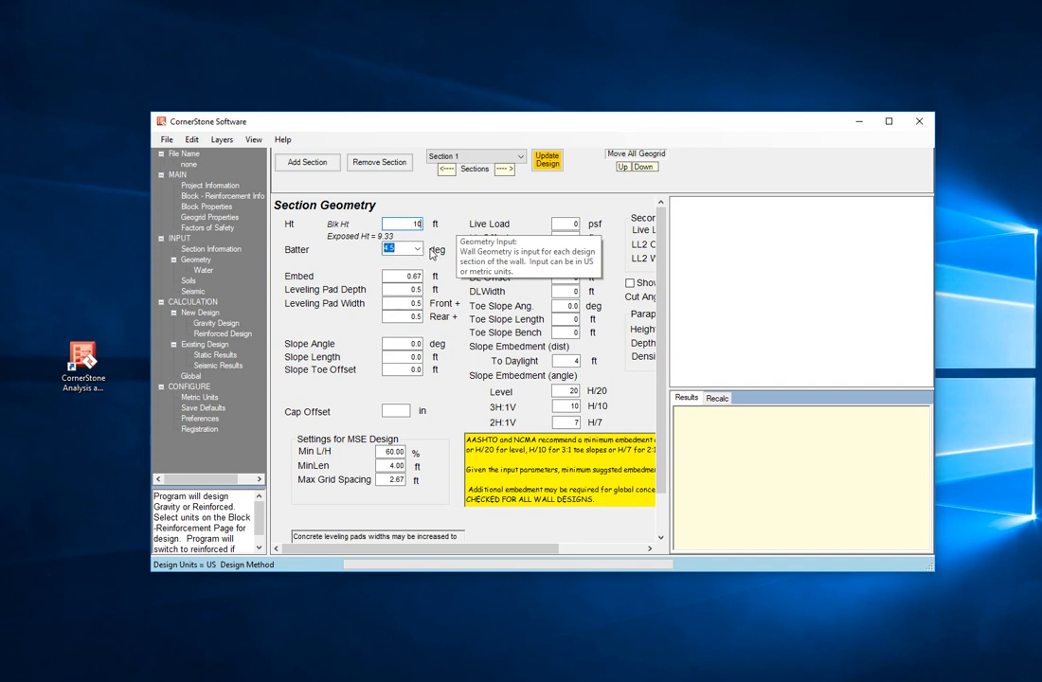
key("Tab")
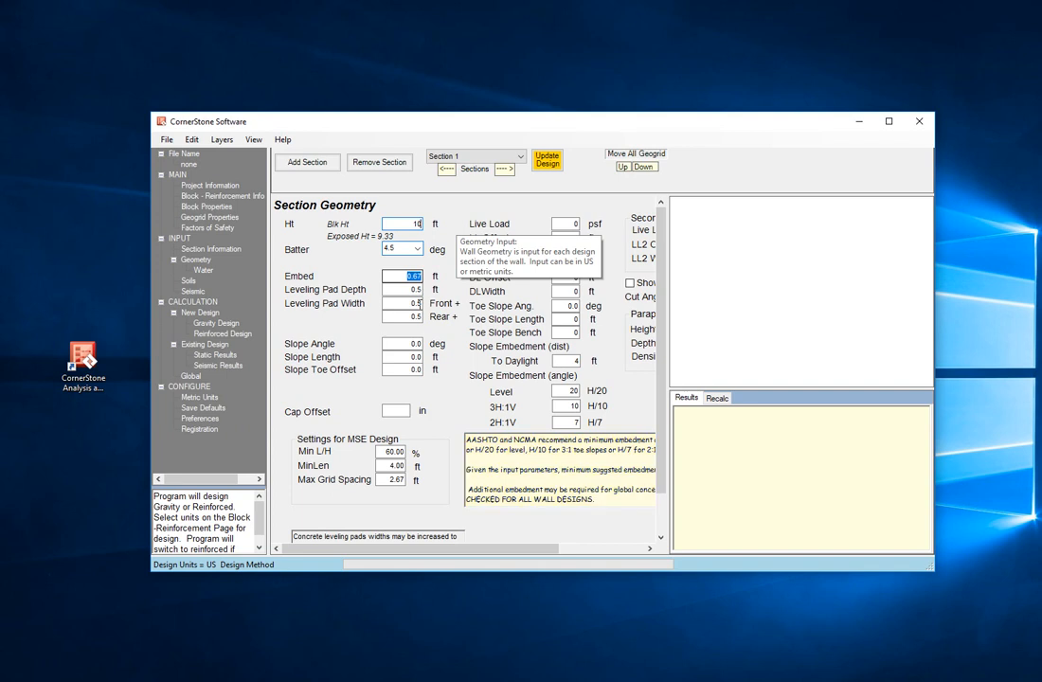
type("0.")
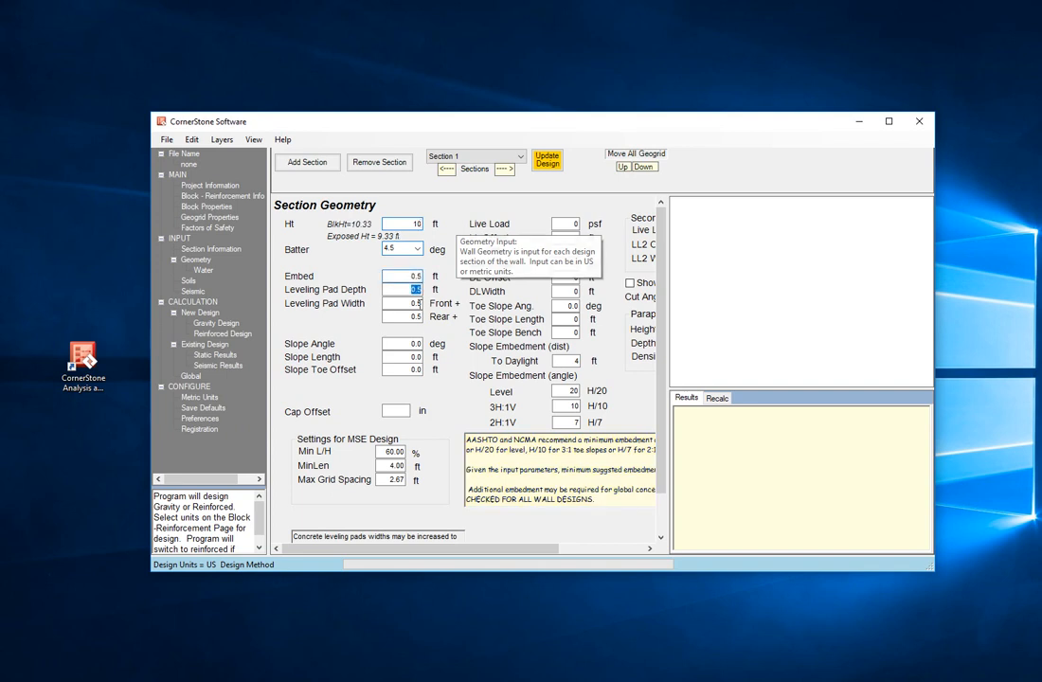
type("5")
key("Tab")
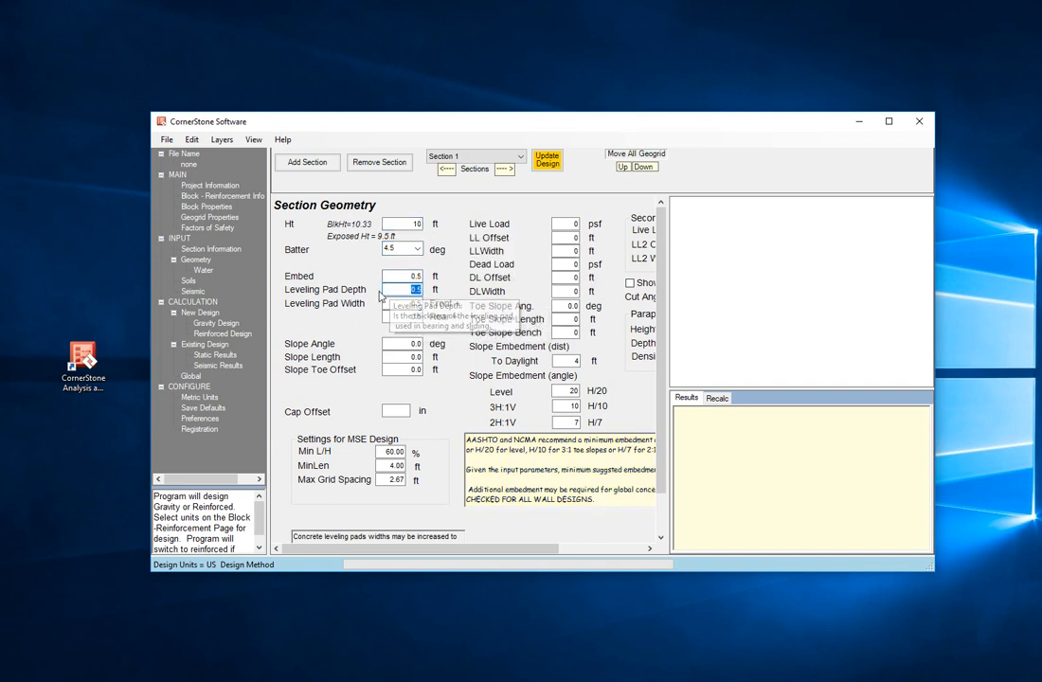
key("Tab")
key("Tab")
key("Tab")
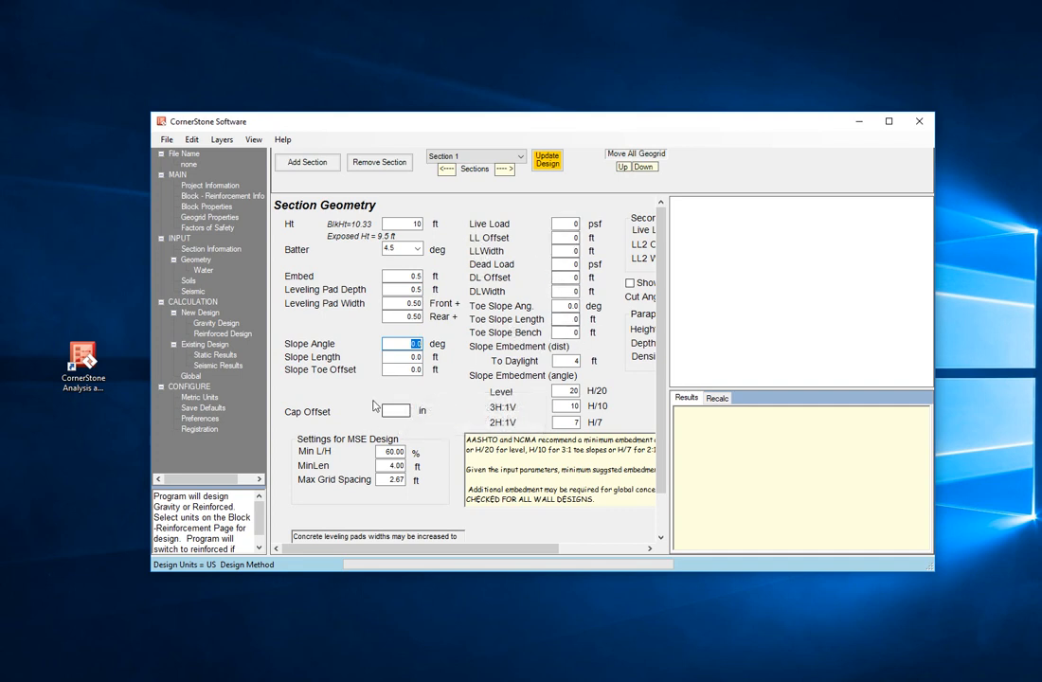
Step: Review the soil properties and seismic factors, then open the reinforced design results
left_click(190, 282)
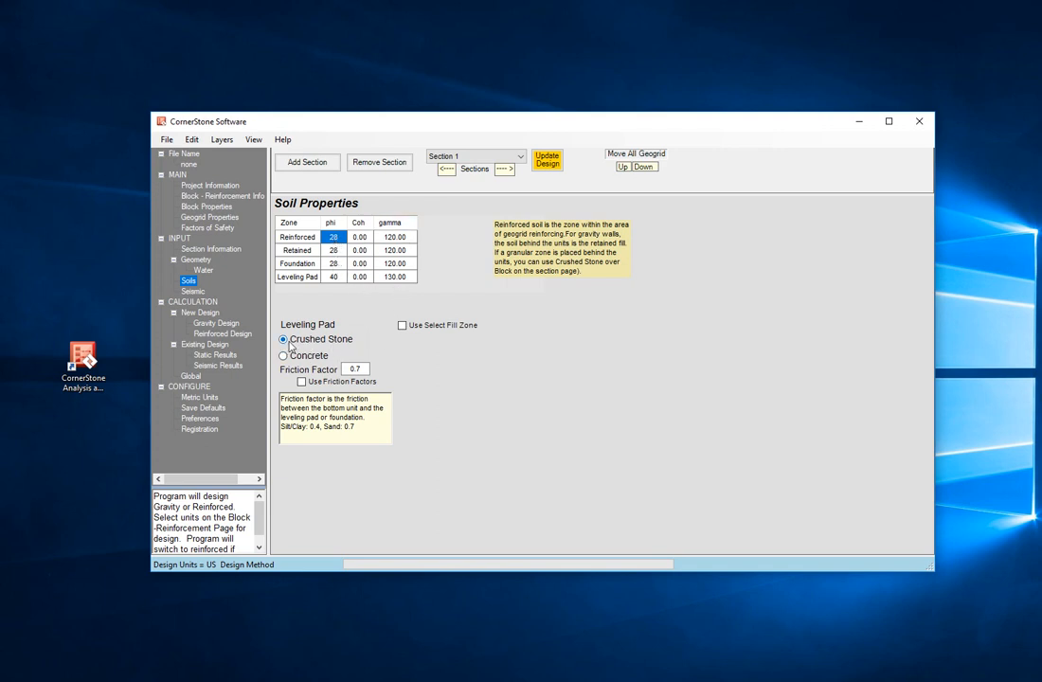
left_click(201, 291)
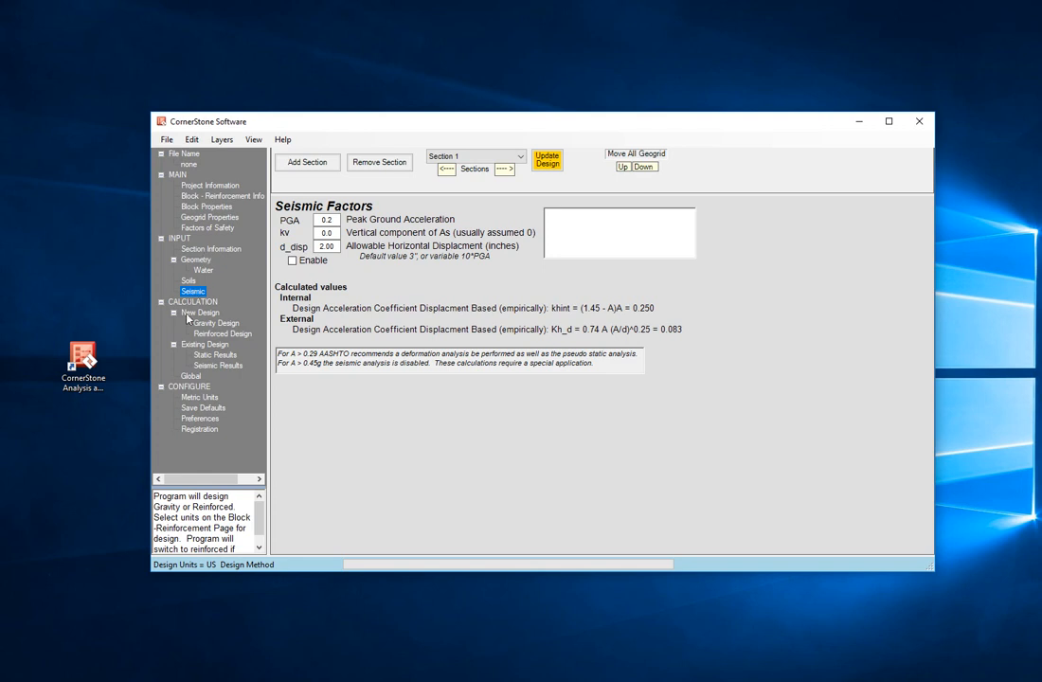
left_click(214, 333)
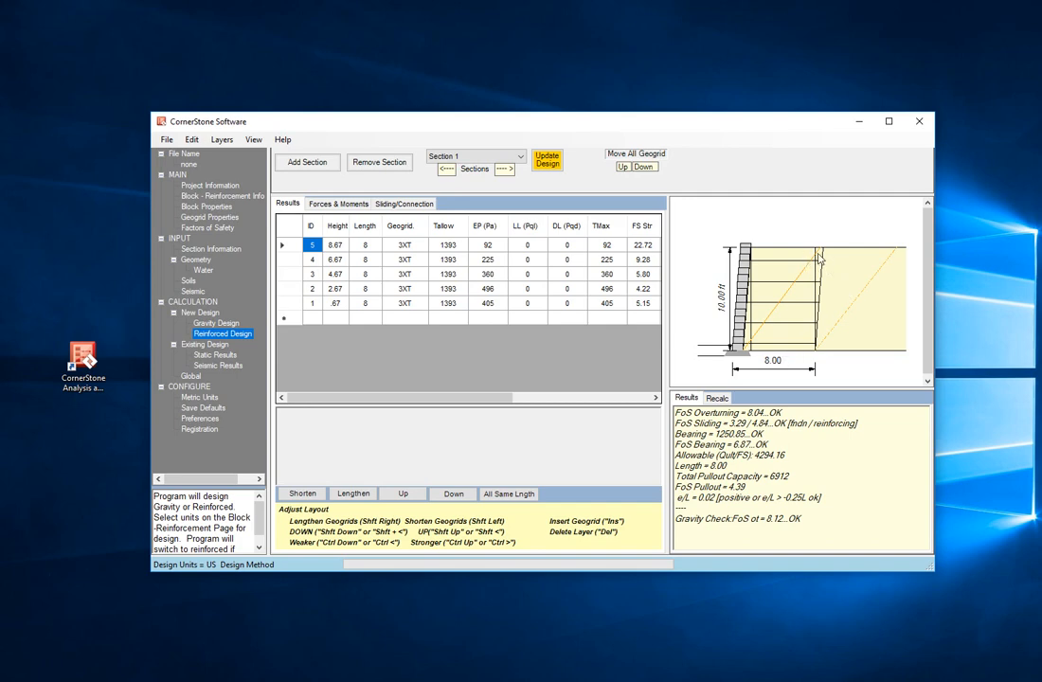
Step: Turn off the preference to make geogrids the same length and regenerate the reinforced design
left_click(195, 418)
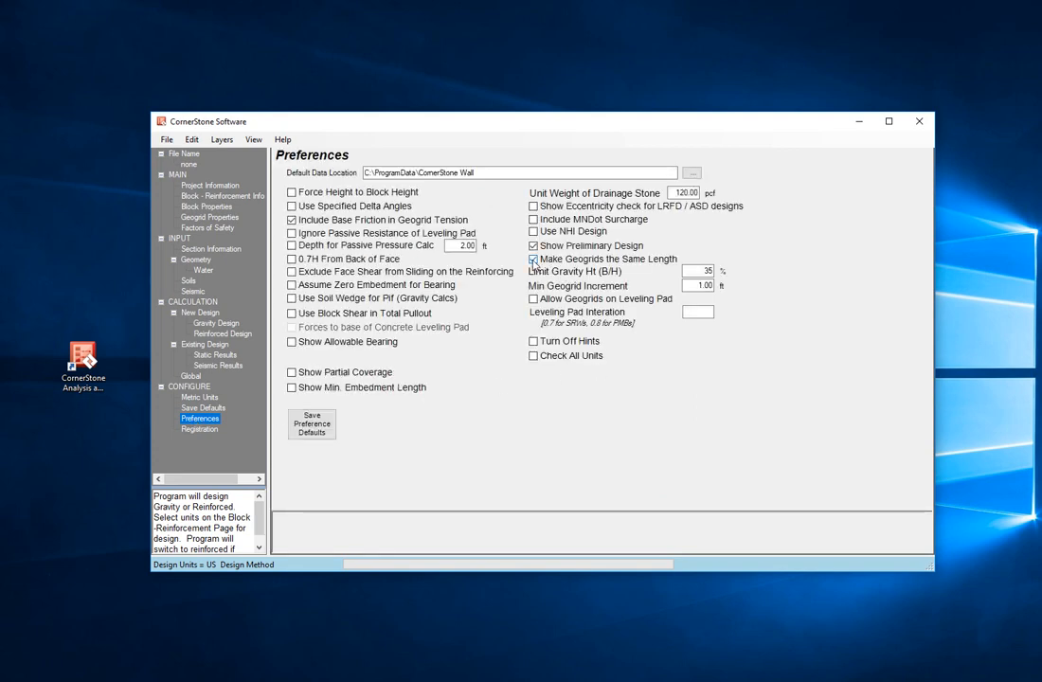
left_click(535, 260)
left_click(191, 261)
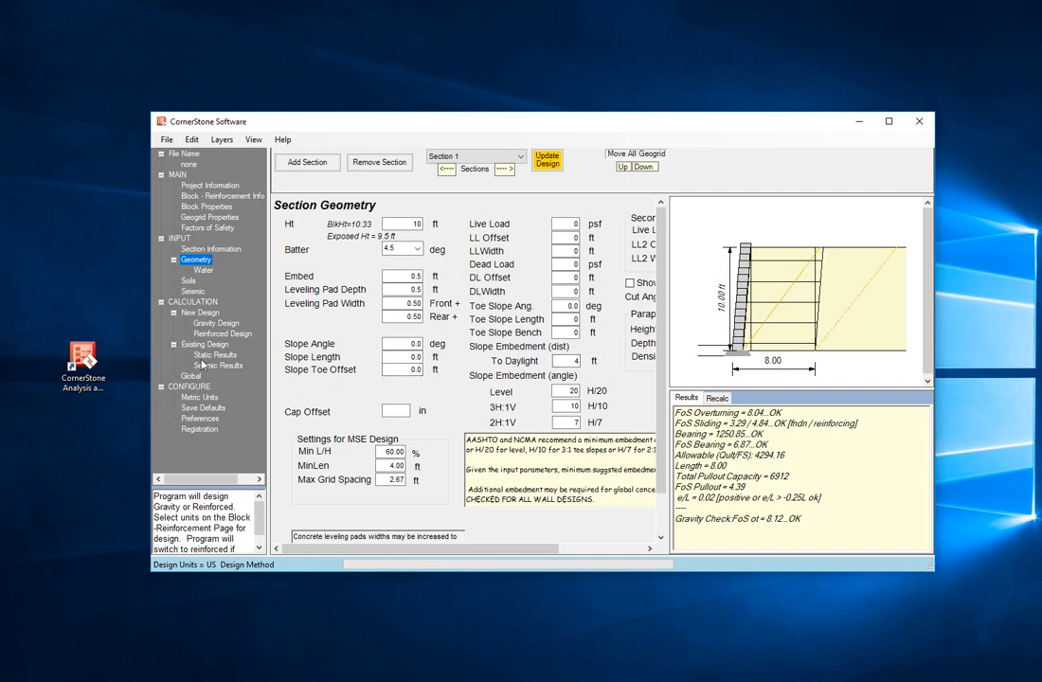
left_click(210, 334)
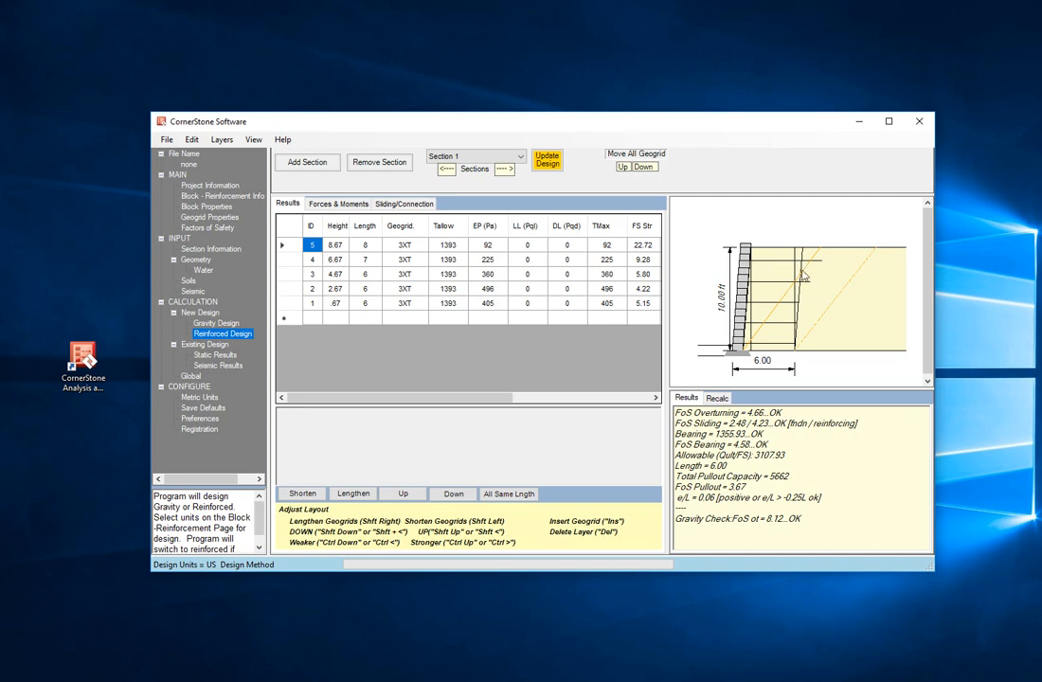
Step: Select the bottom geogrid layer and adjust the geogrid lengths so every layer is 6 ft long
left_click(335, 304)
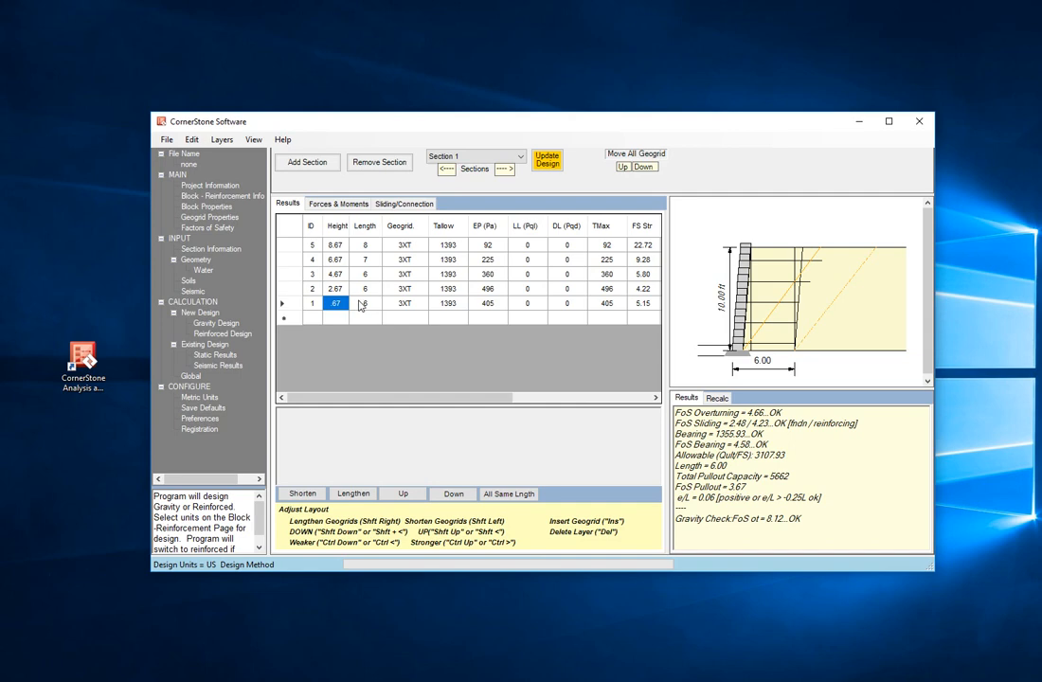
left_click(368, 303)
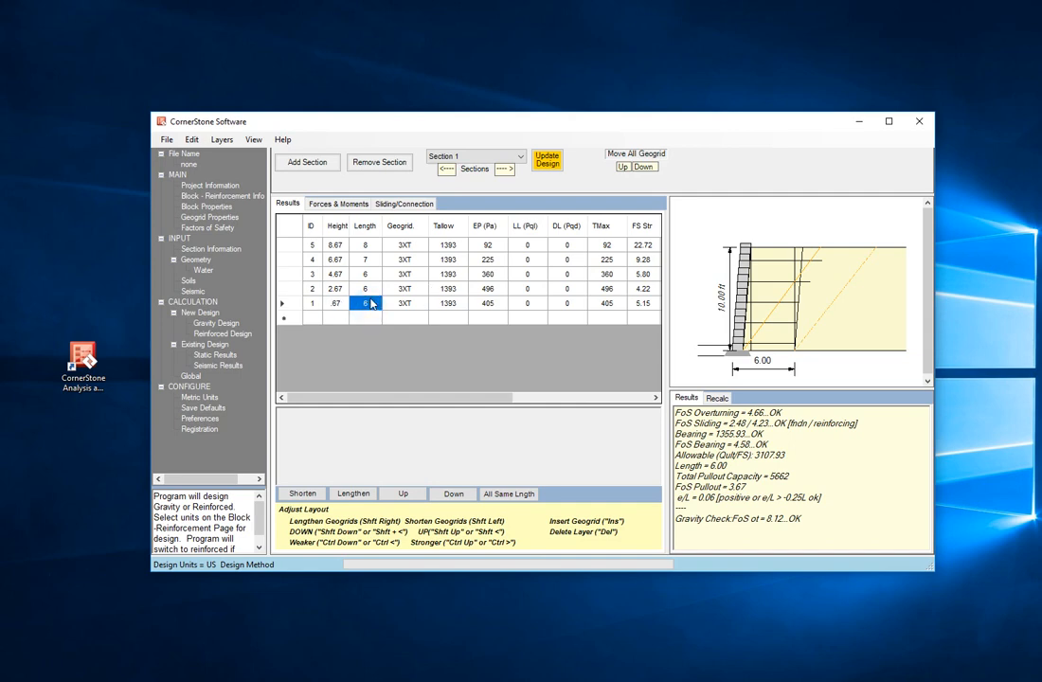
key("shift+Right")
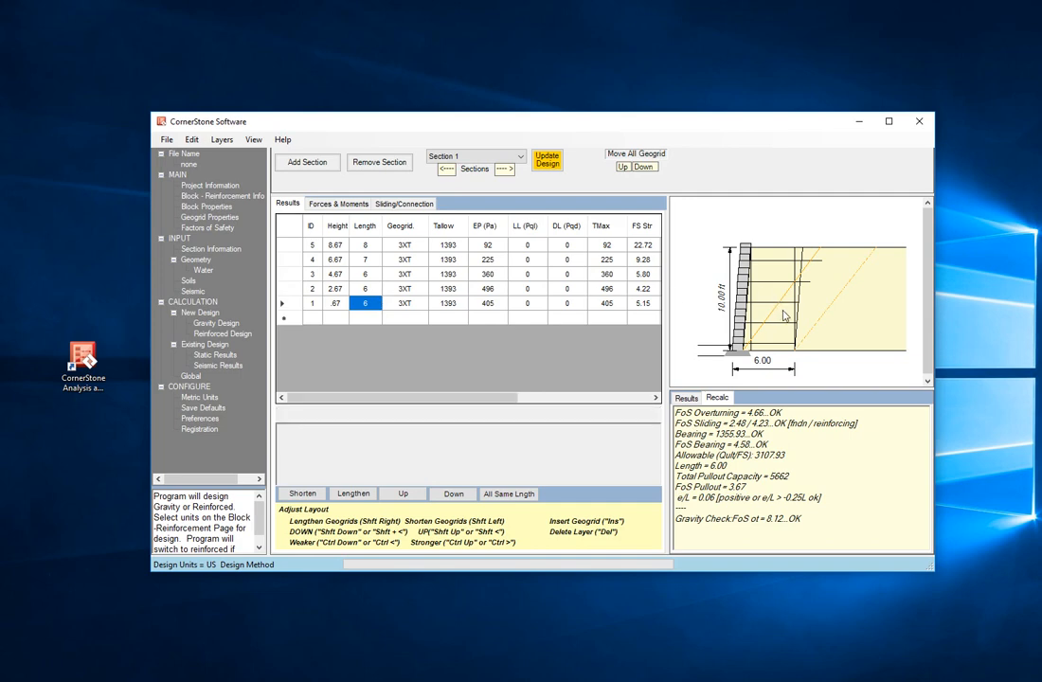
left_click(312, 303)
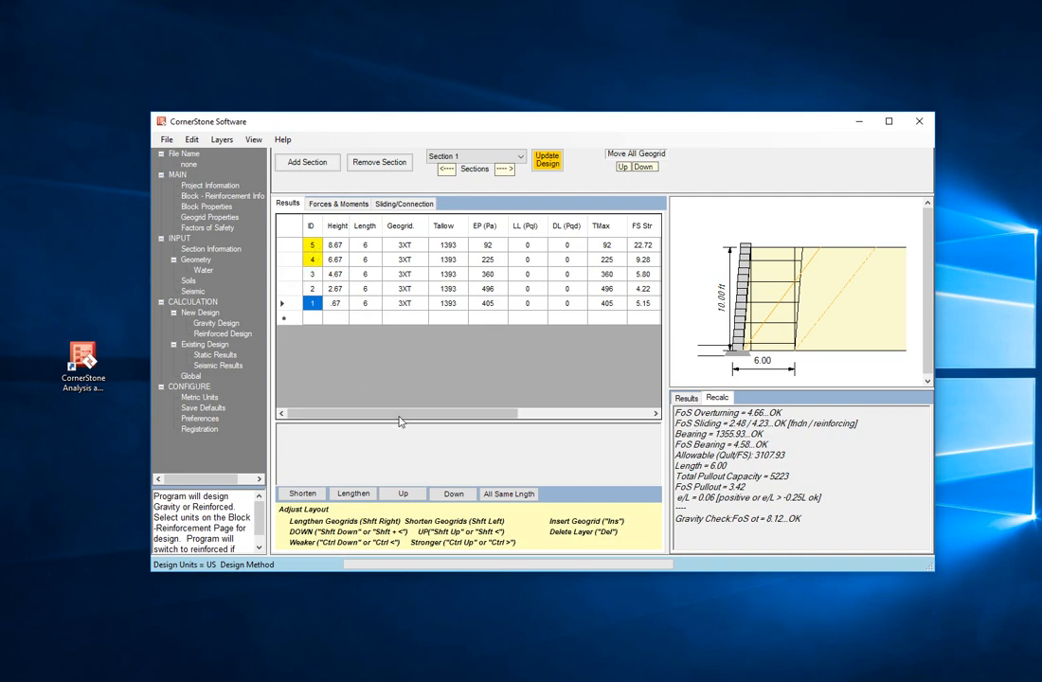
Step: Examine the pullout and grid embedment columns of the results table and the overall FoS Pullout result
left_click_drag(402, 414, 611, 420)
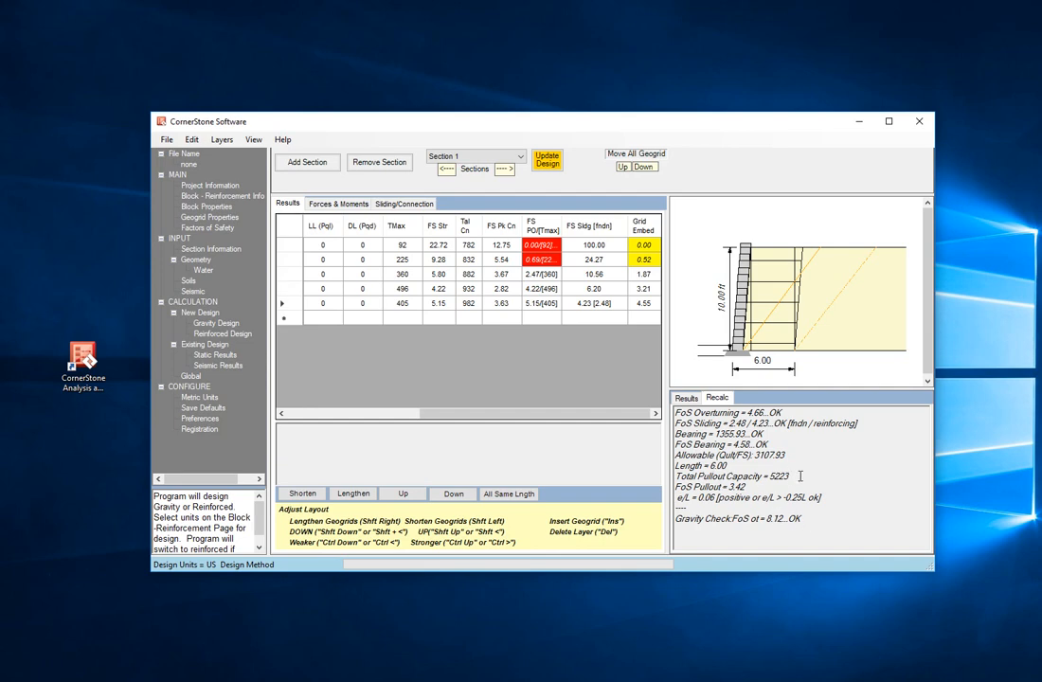
left_click_drag(762, 485, 651, 483)
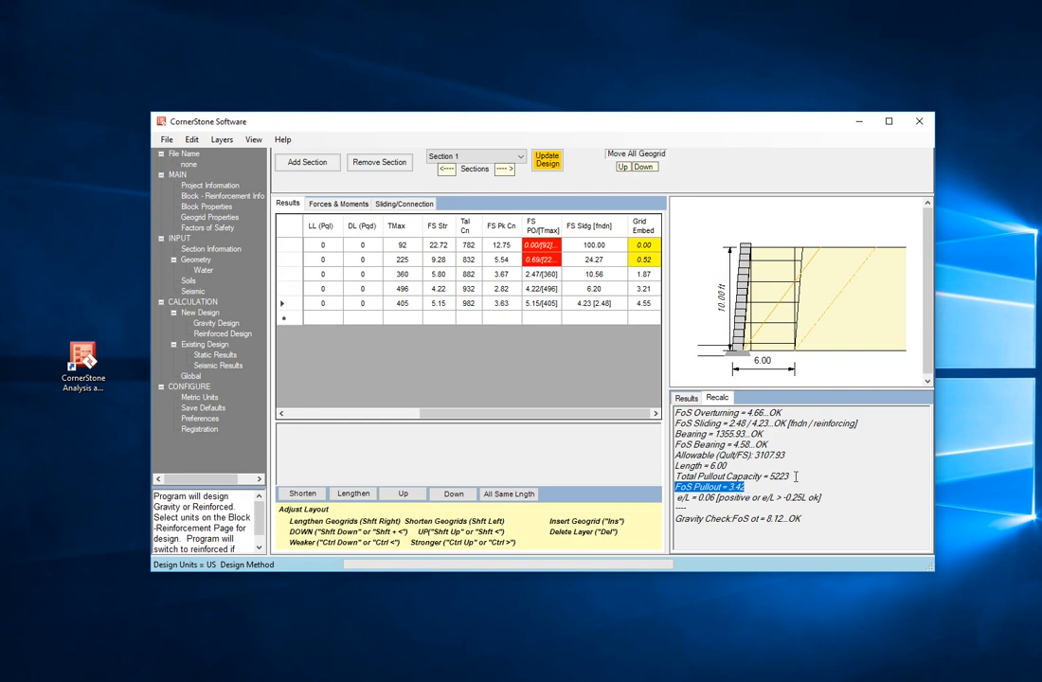
left_click(754, 488)
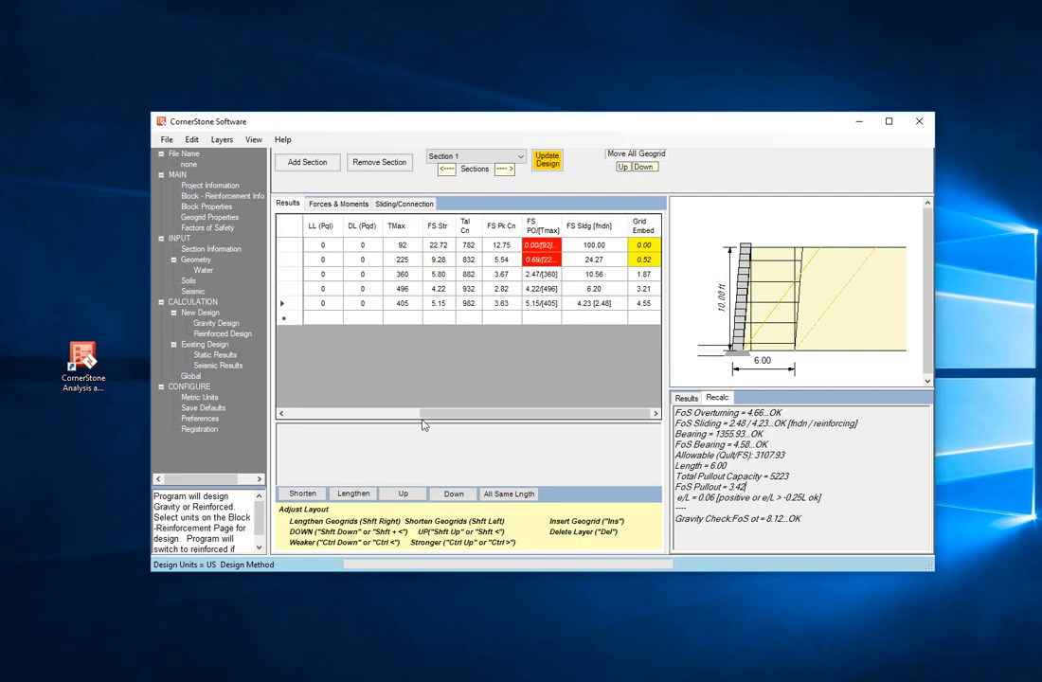
left_click_drag(423, 425, 286, 414)
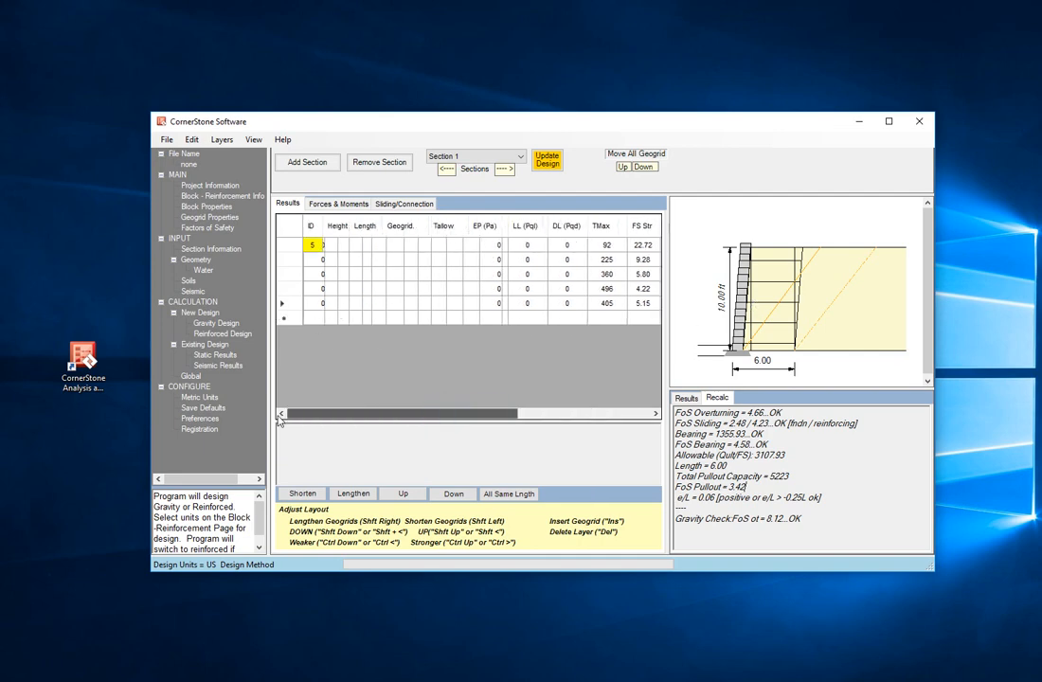
Step: Delete the bottom geogrid layer from the reinforced design
double_click(334, 303)
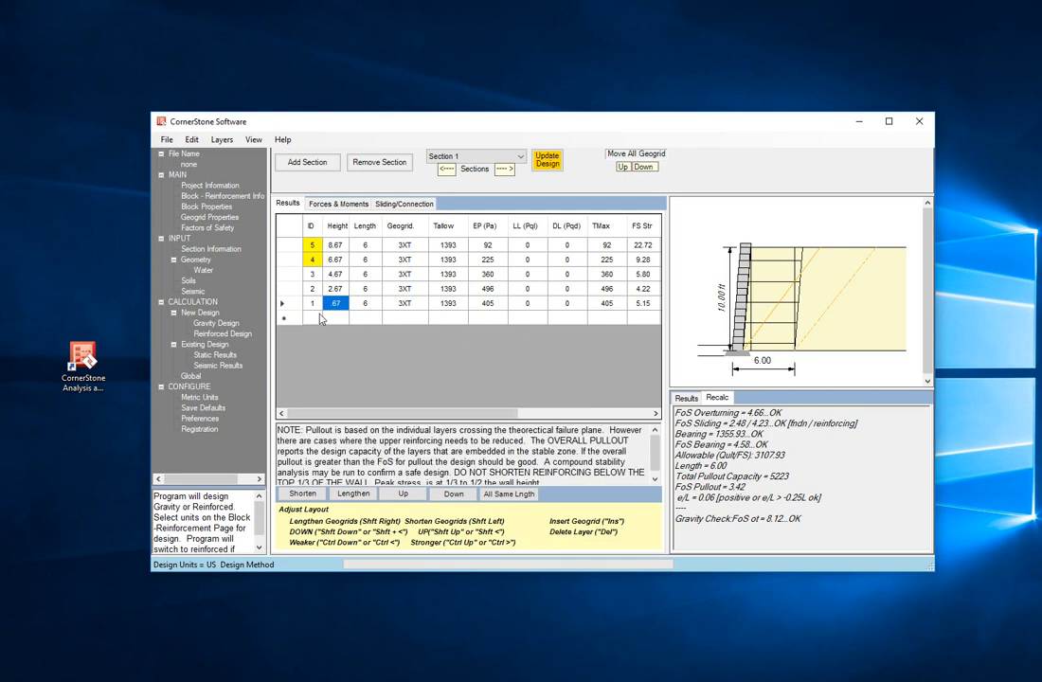
key("Delete")
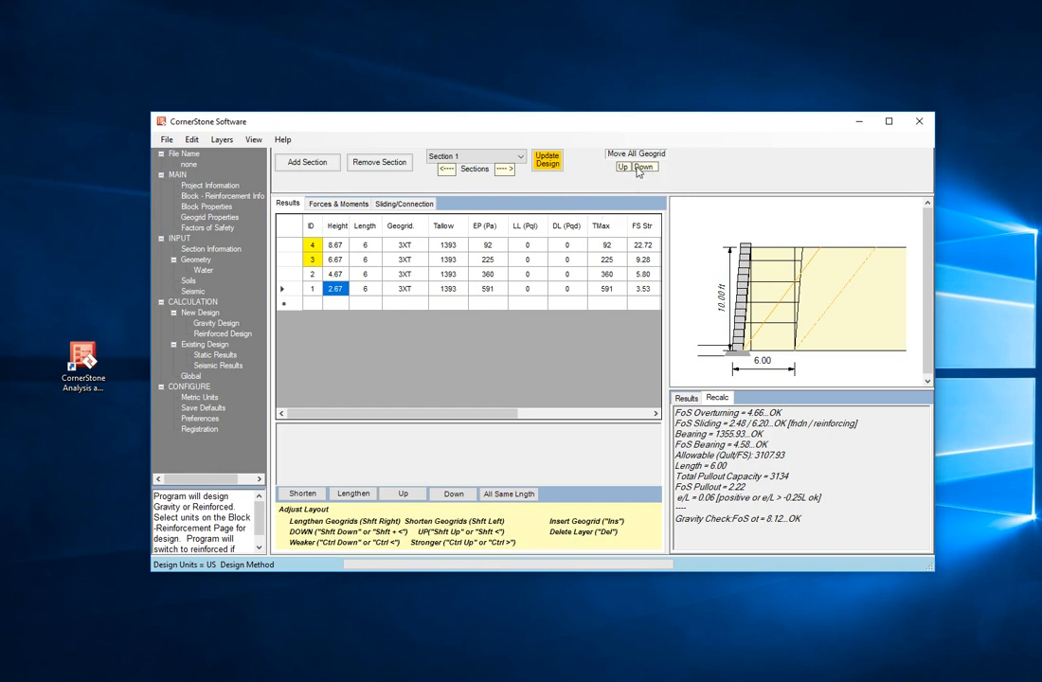
Step: Move all geogrid layers down, update the design, and move all geogrid layers back up
left_click(642, 167)
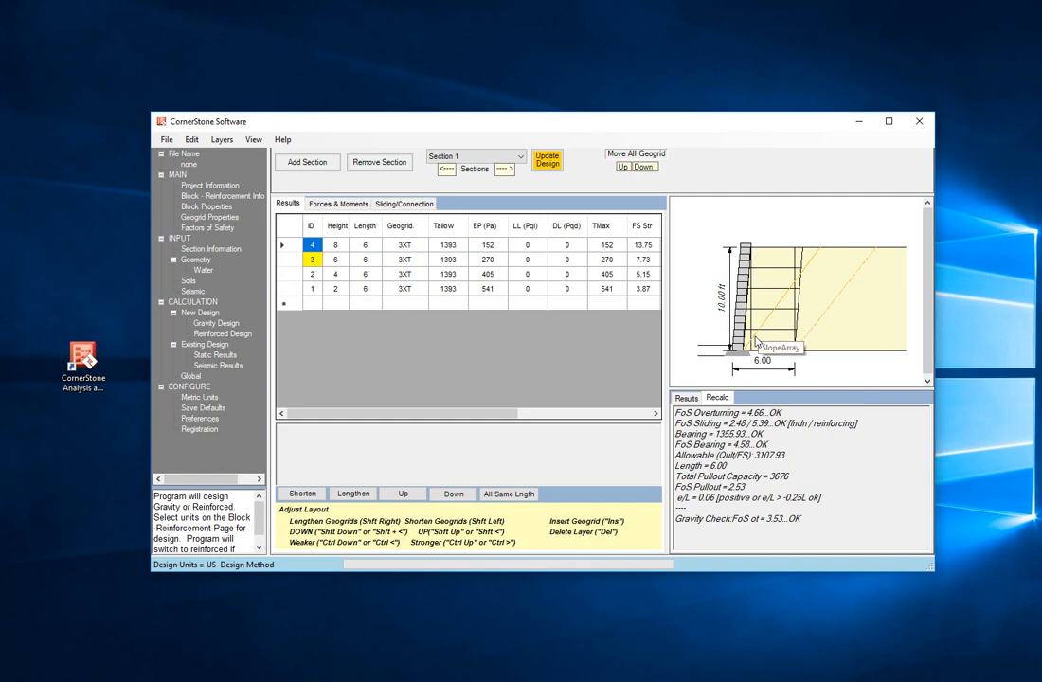
left_click(314, 289)
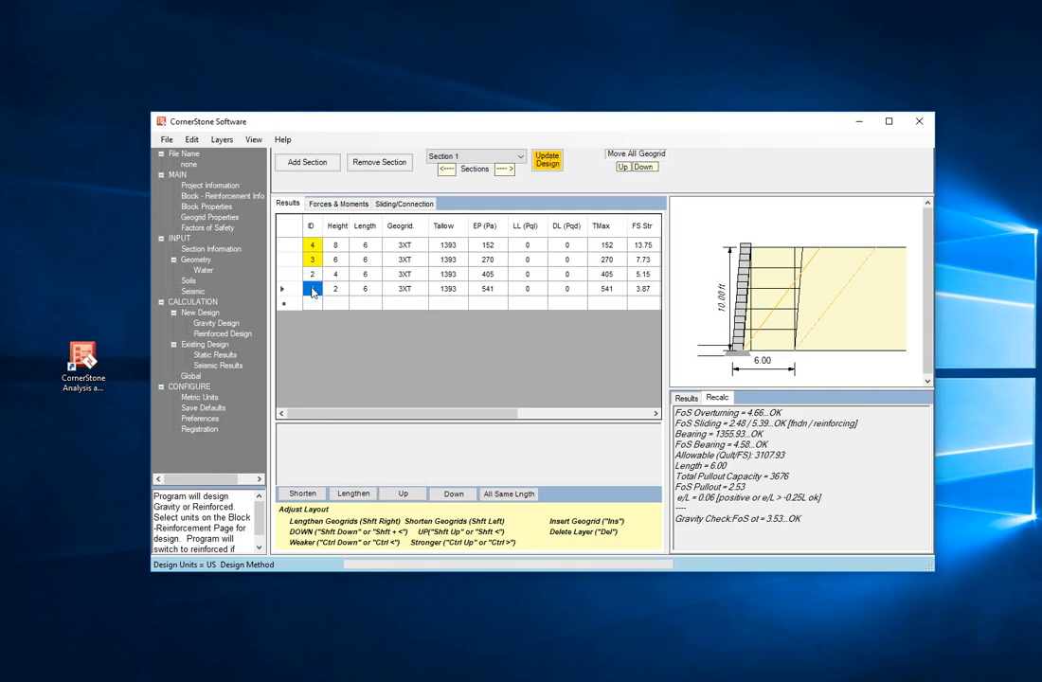
left_click(548, 163)
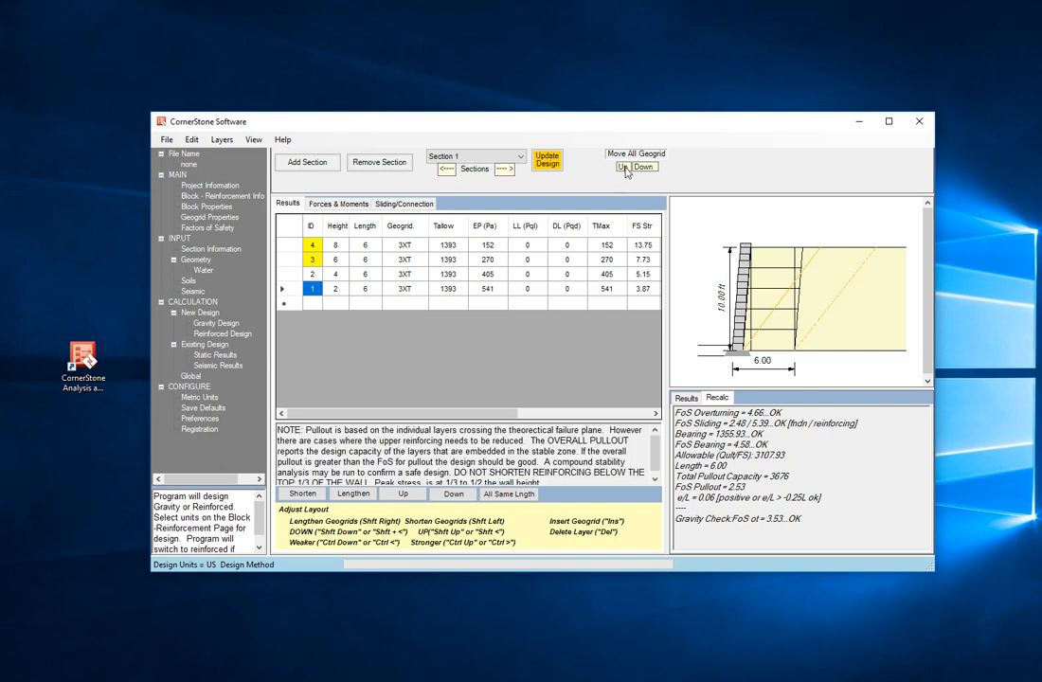
left_click(623, 168)
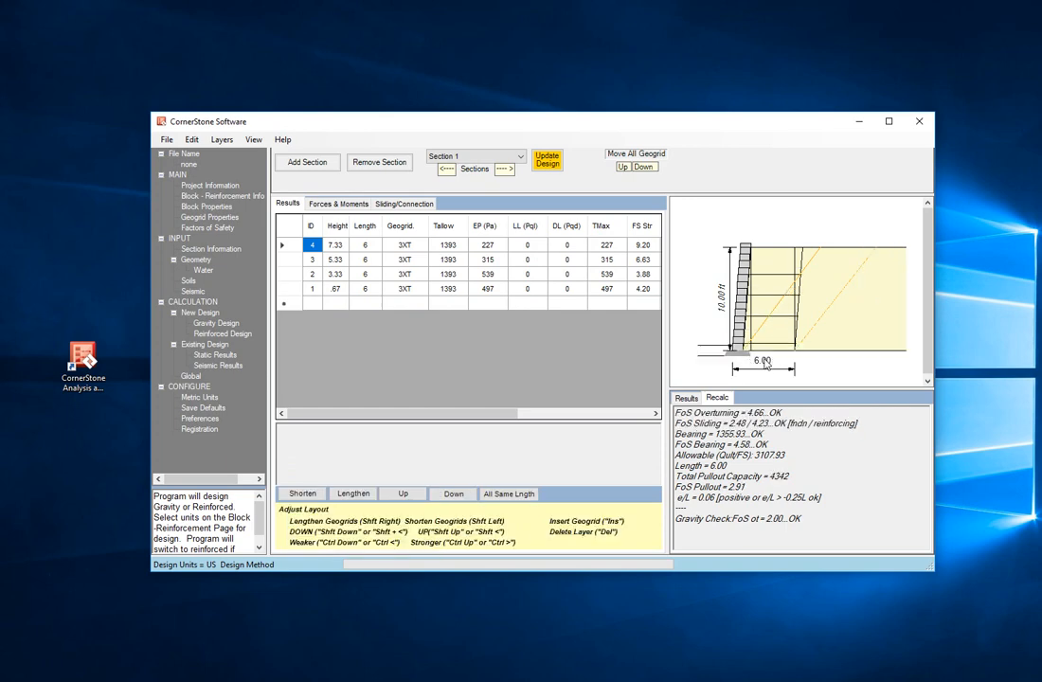
Step: Raise the bottom geogrid layer to 1.33 ft
left_click(333, 290)
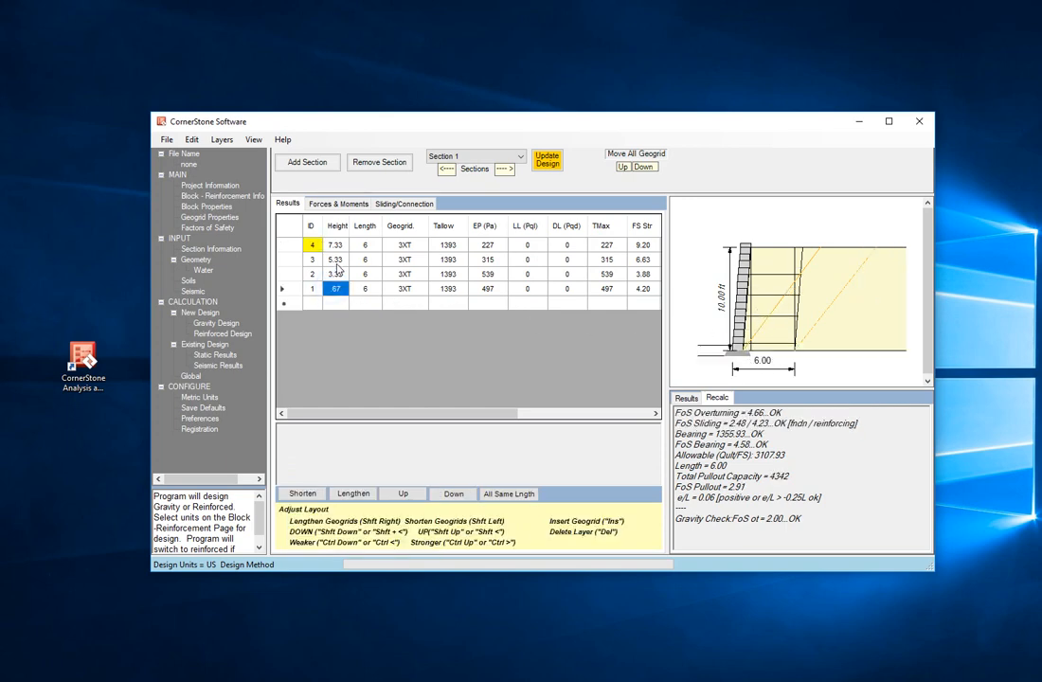
left_click(624, 167)
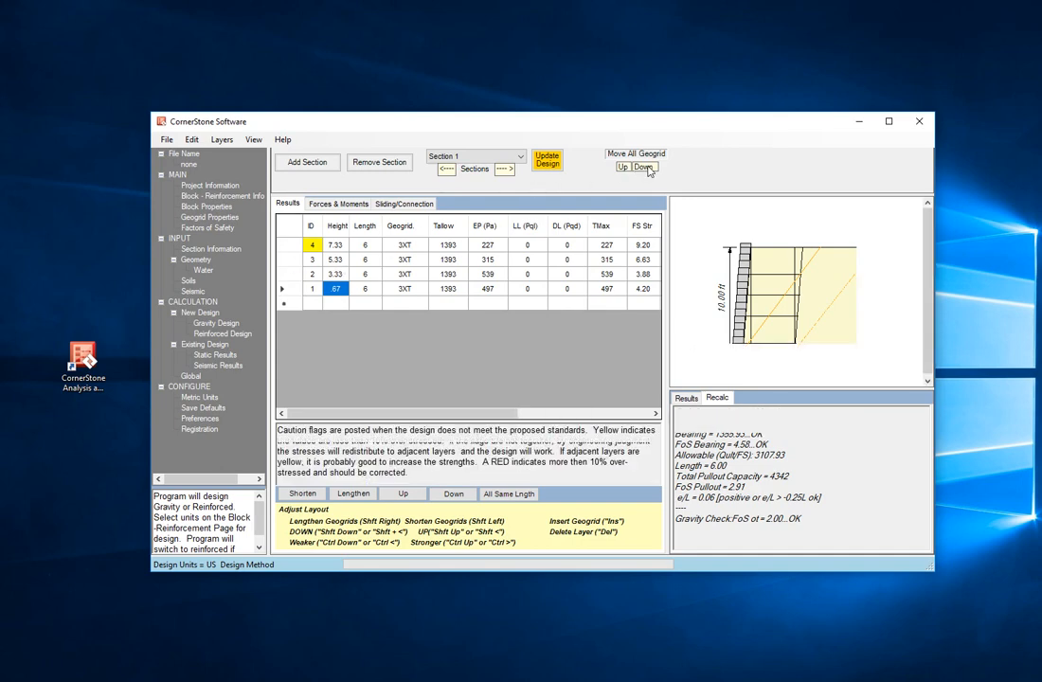
key("shift+Up")
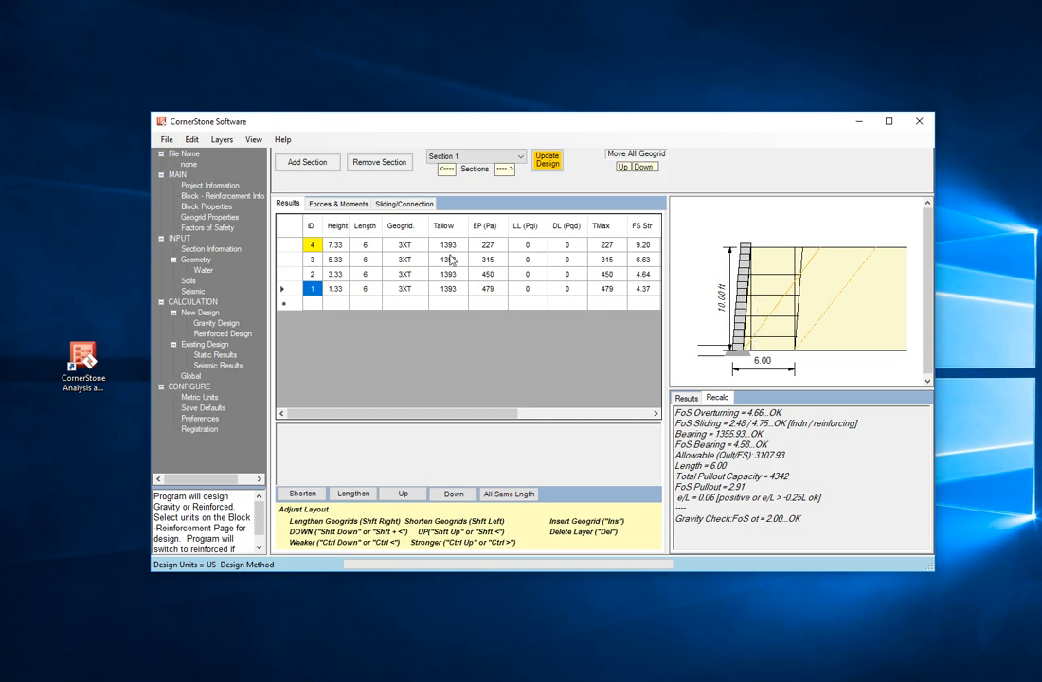
Step: Insert an additional geogrid layer above the top layer
left_click(292, 243)
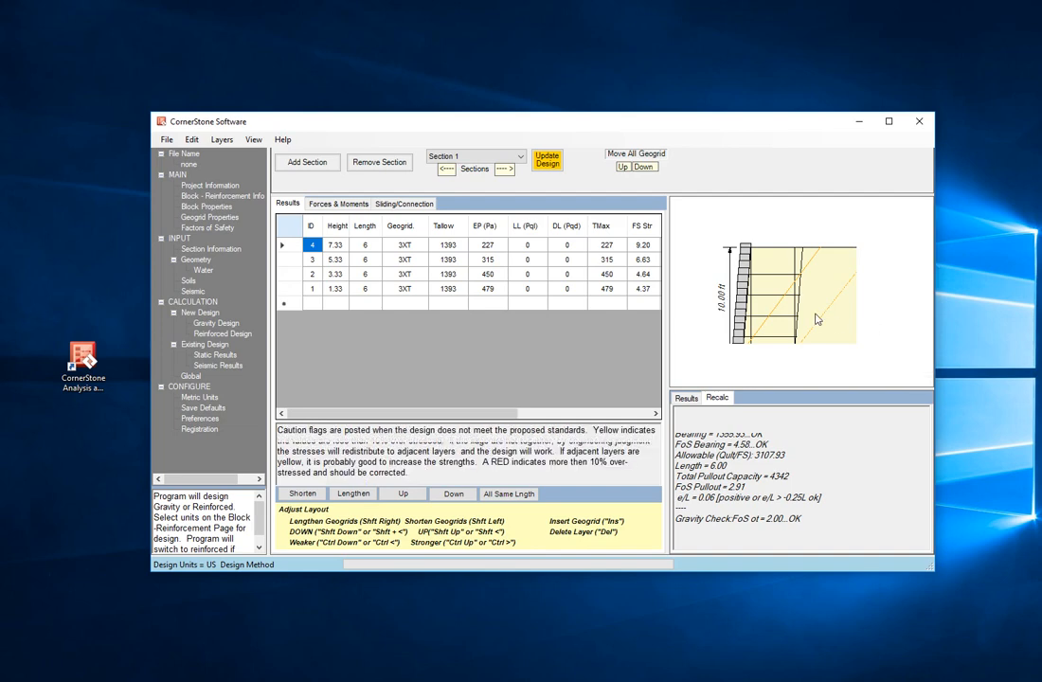
key("Insert")
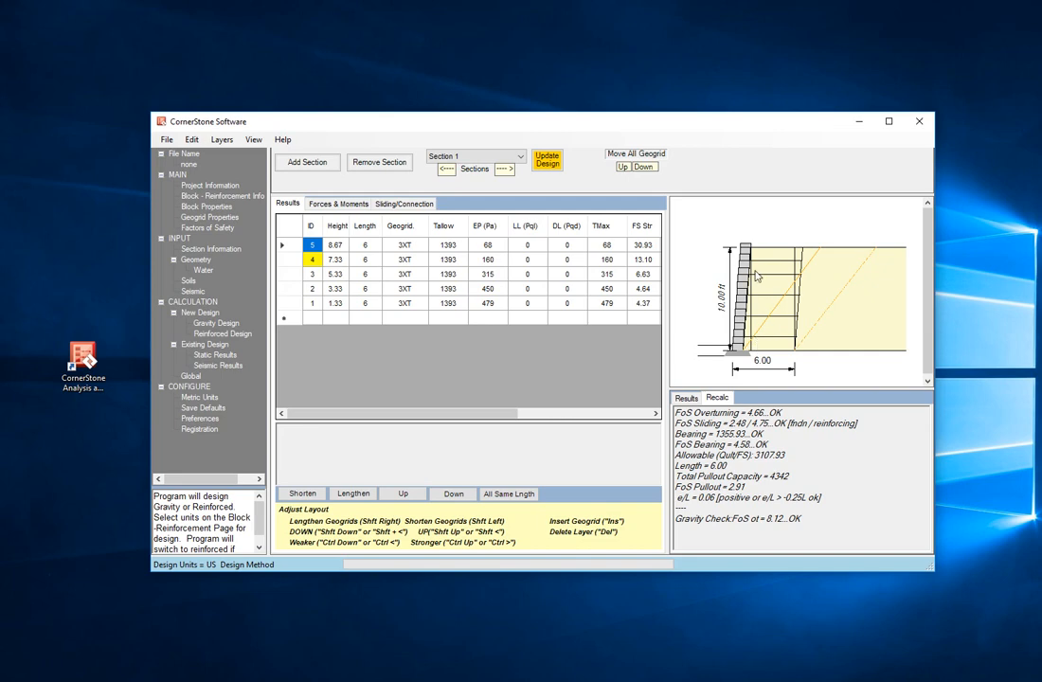
Step: Review the MSE design settings, batter options and remaining fields of the section geometry
left_click(196, 261)
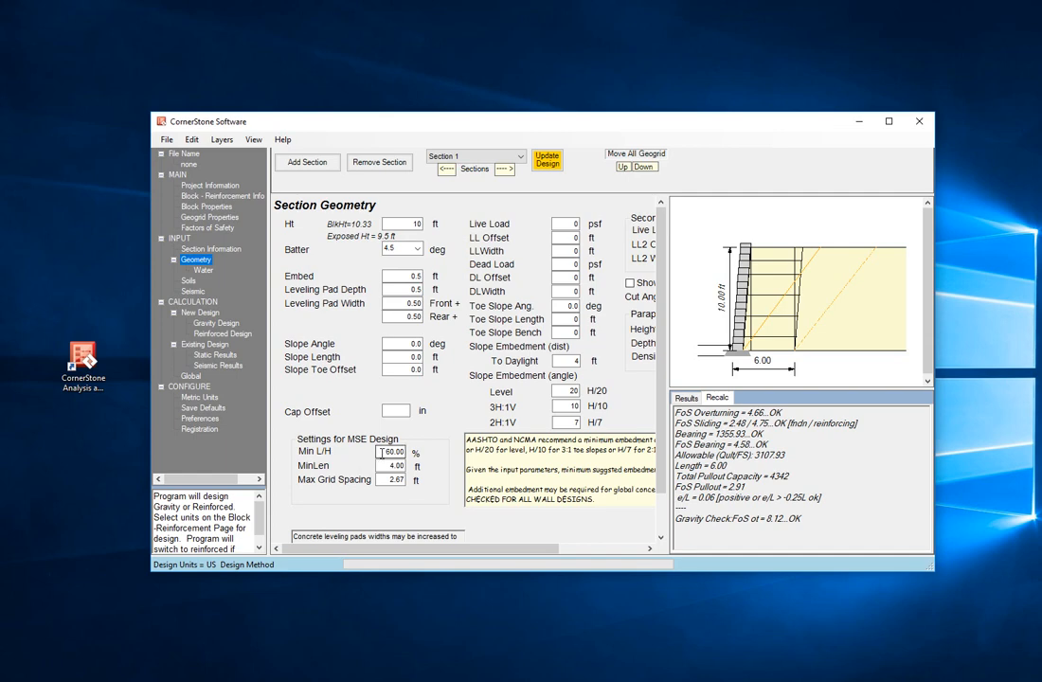
double_click(382, 452)
double_click(388, 466)
key("Tab")
left_click(416, 250)
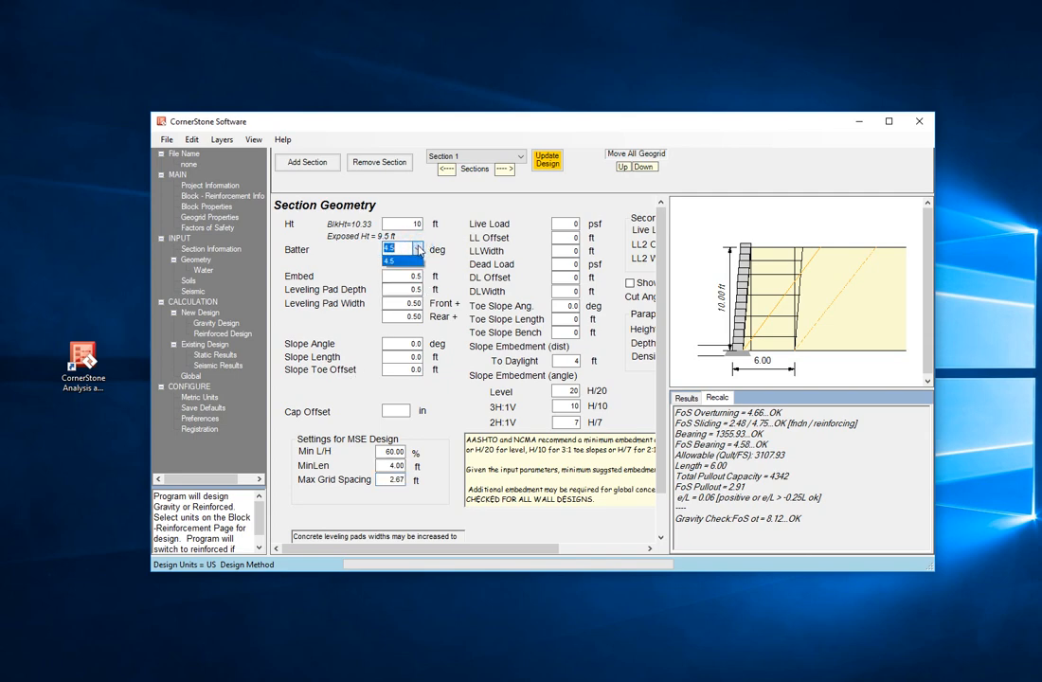
left_click(417, 250)
left_click_drag(407, 553, 494, 551)
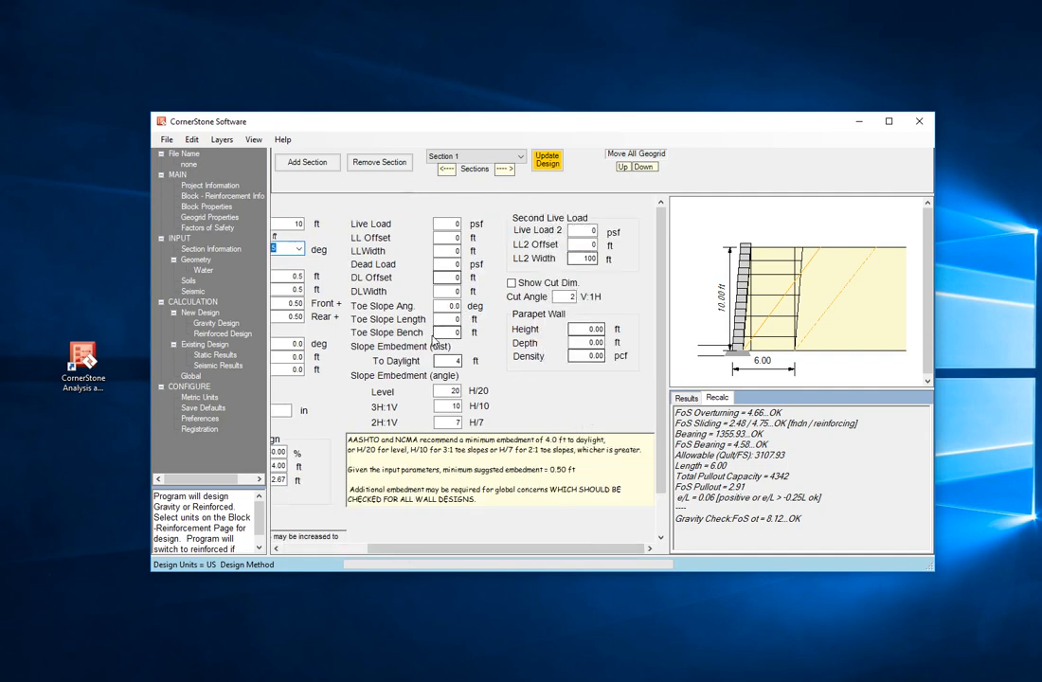
left_click_drag(426, 551, 285, 548)
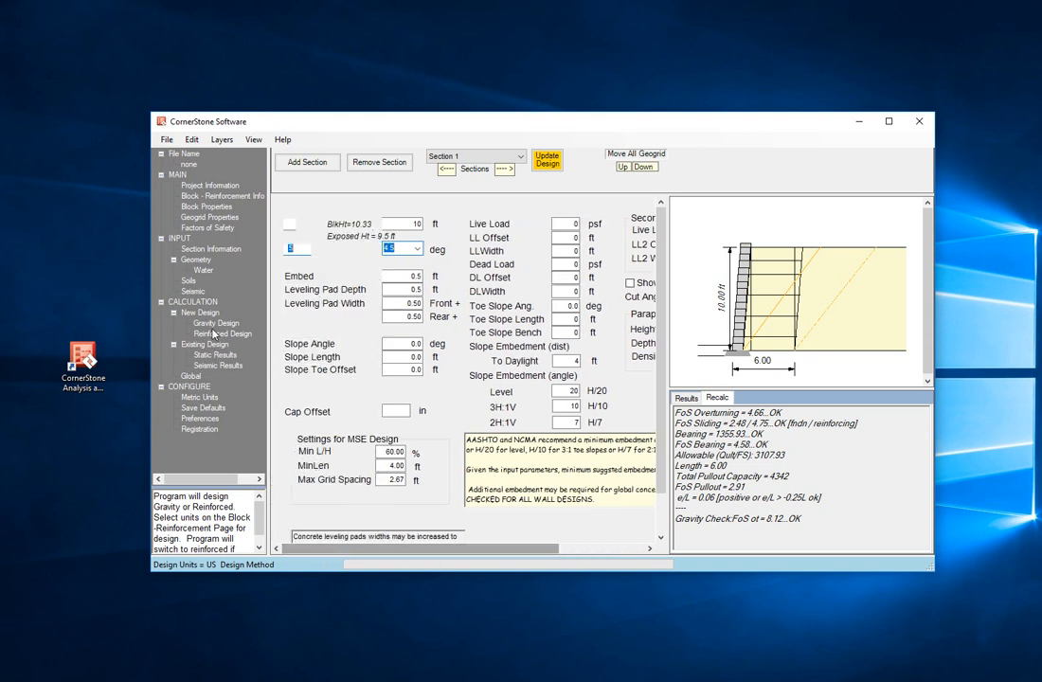
Step: Switch the block type to MagnumStone and select the MagnumStone All block, Stratagrid geogrid and Cap Block
left_click(204, 195)
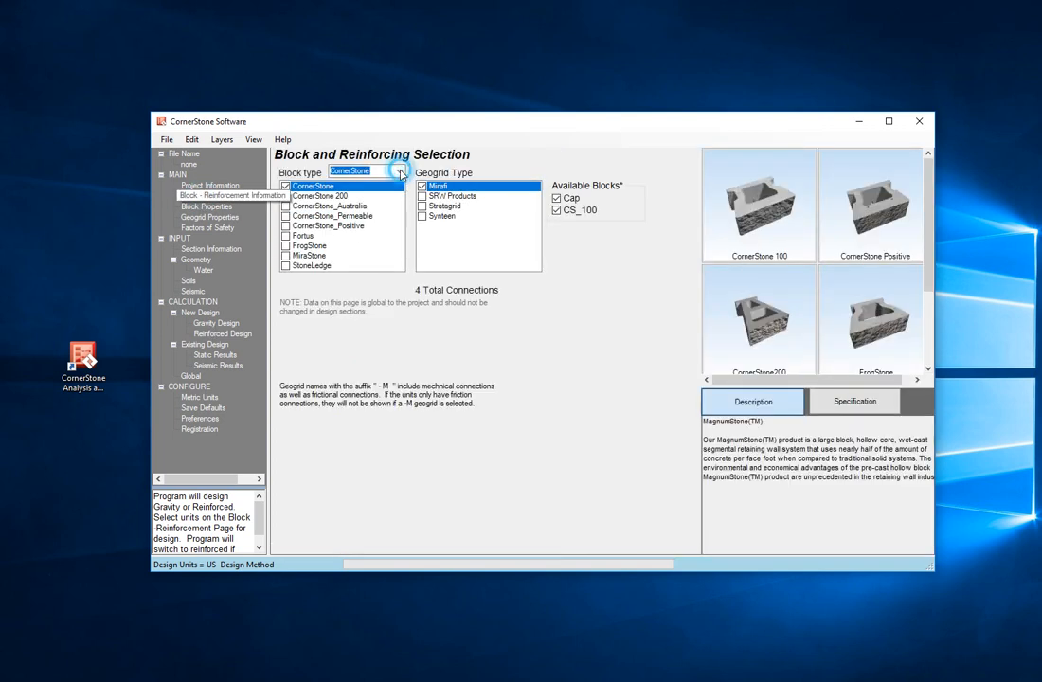
left_click(400, 171)
left_click(383, 192)
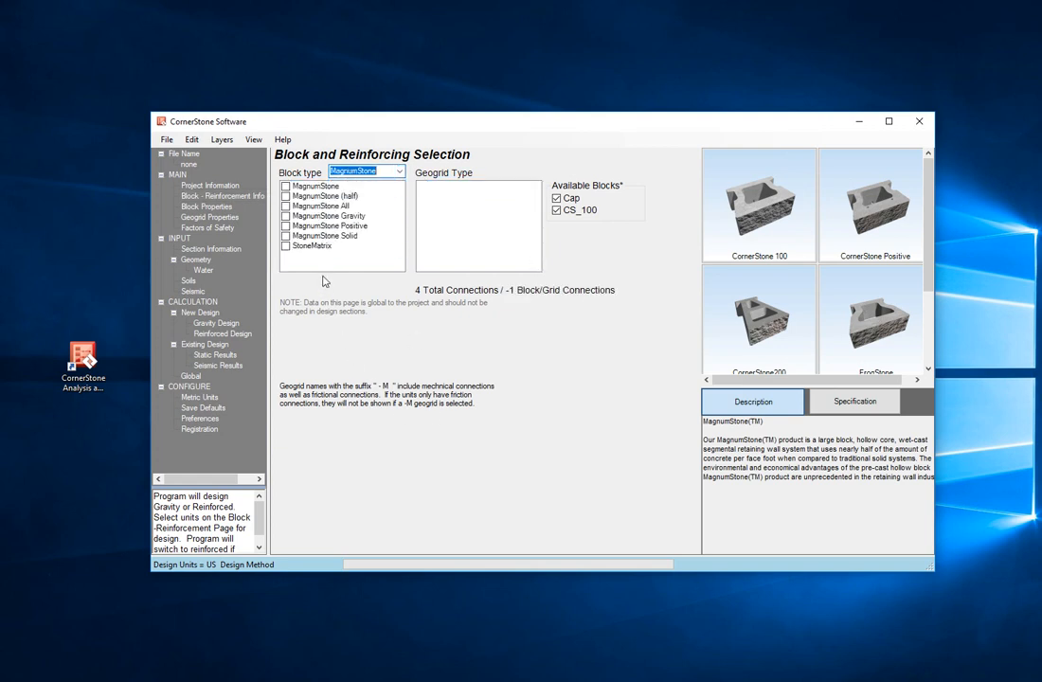
left_click(285, 206)
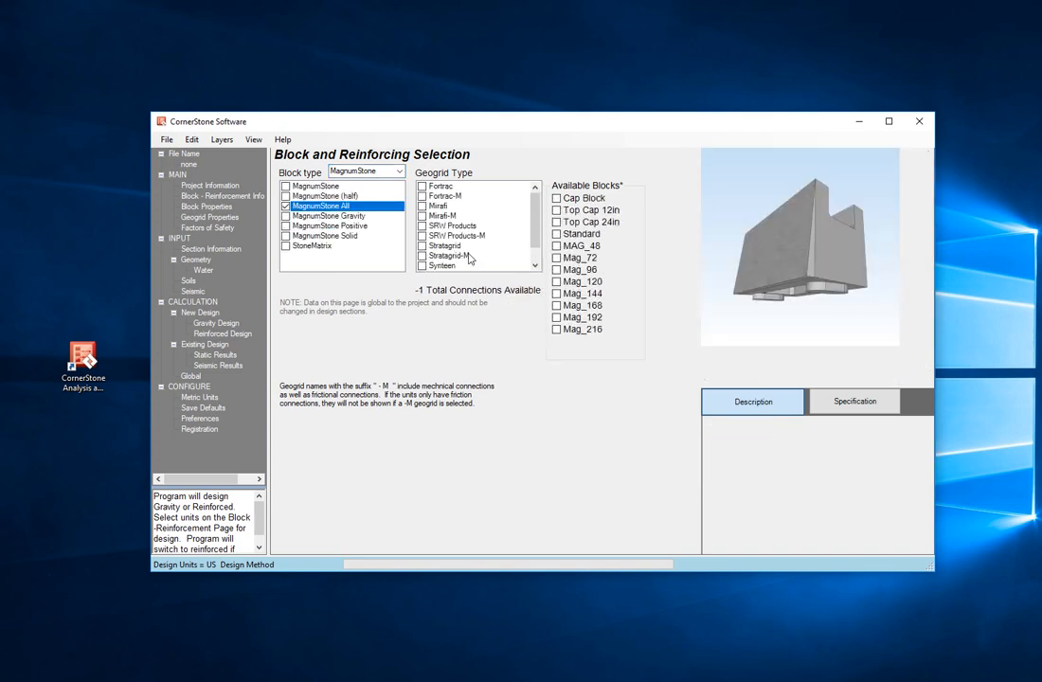
left_click(423, 248)
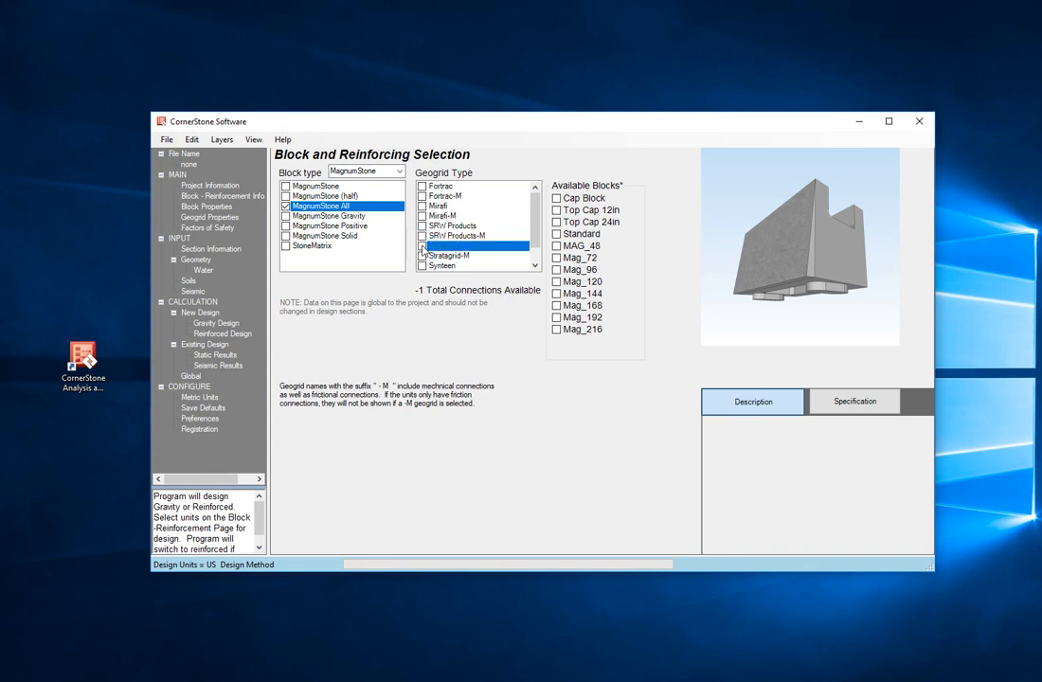
left_click(556, 199)
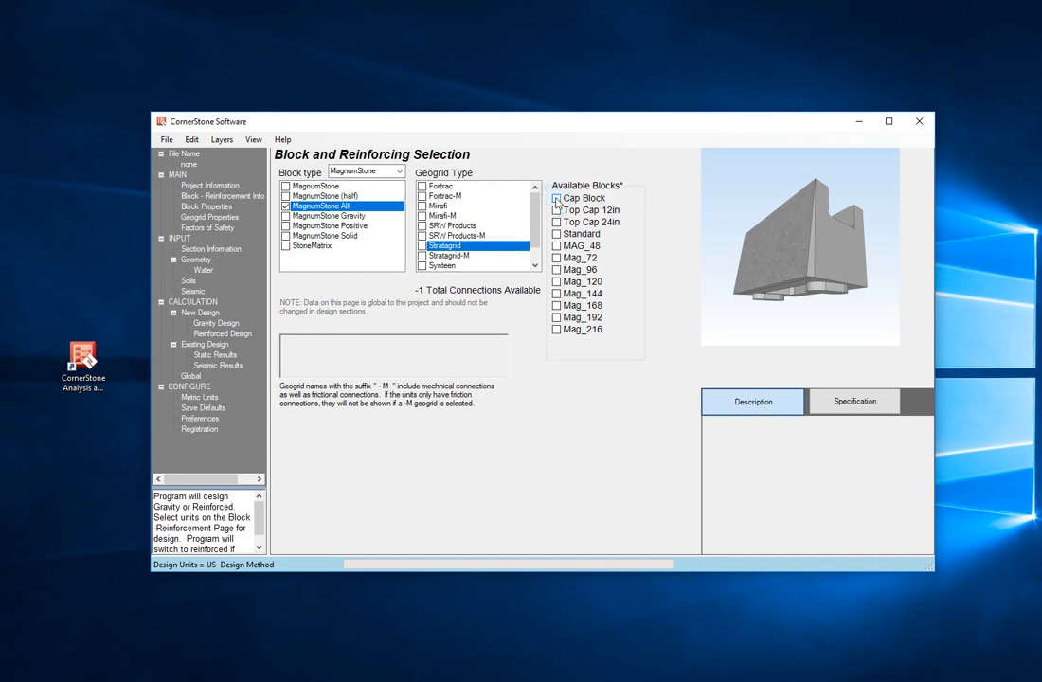
Step: Check the Standard, MAG_48, Mag_72, Mag_96 and Mag_120 blocks as available blocks
left_click(557, 234)
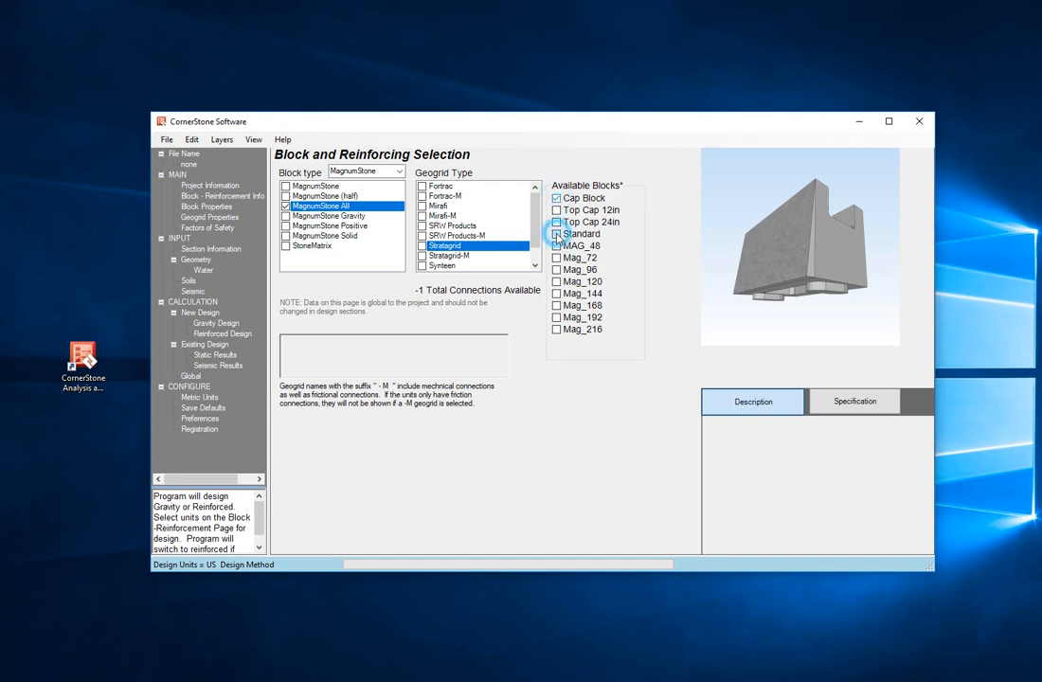
left_click(558, 247)
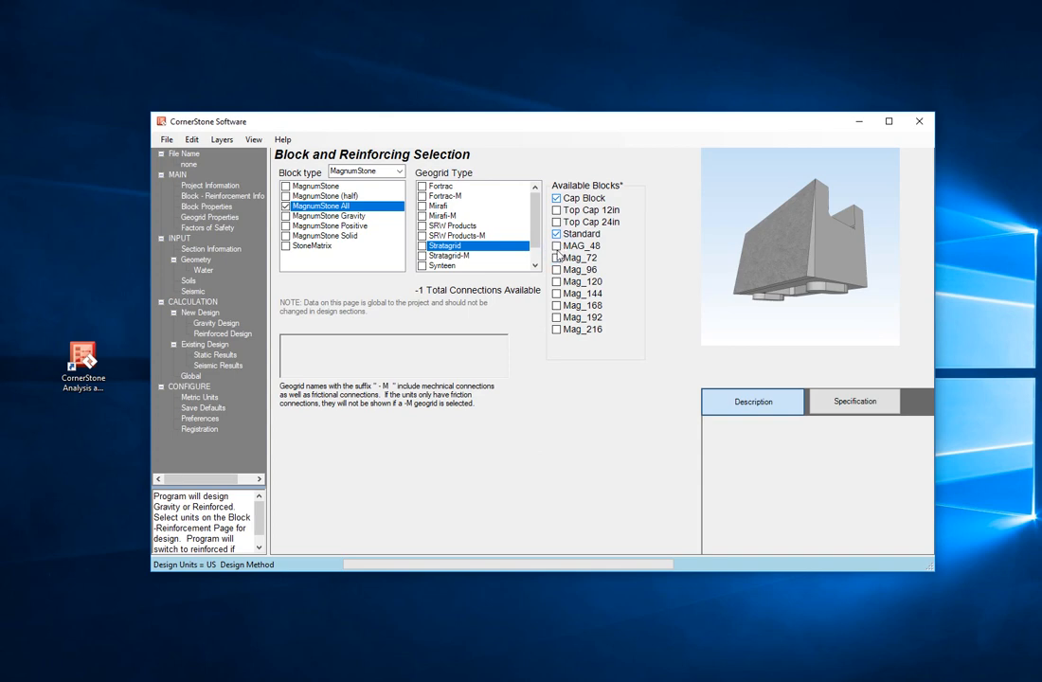
left_click(558, 259)
left_click(556, 270)
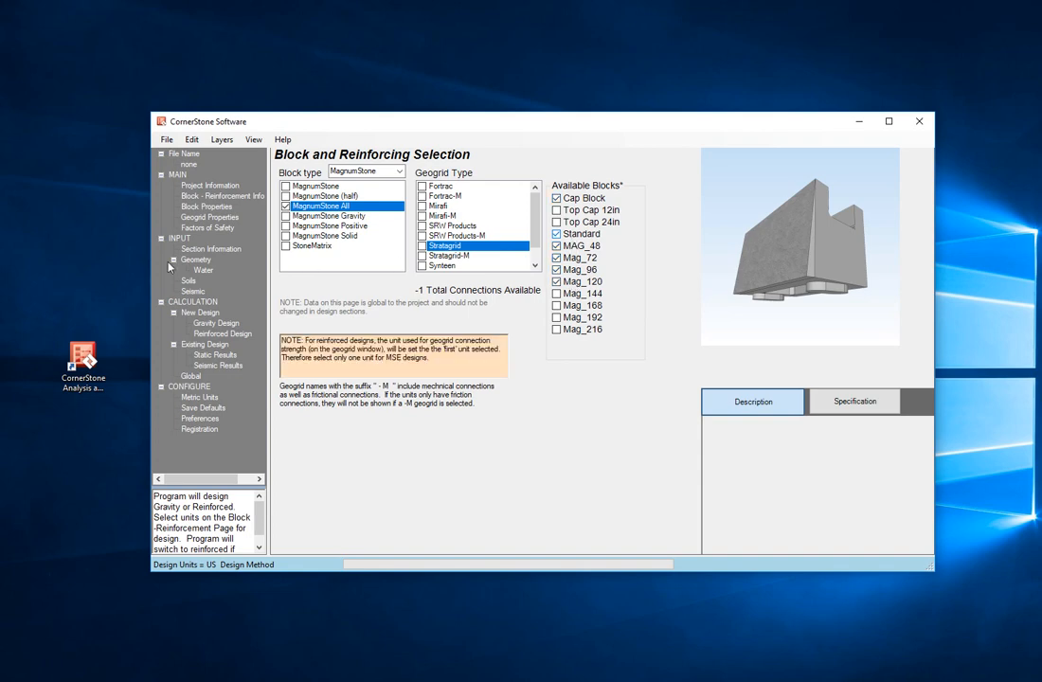
Step: Set the wall batter to 4.8 degrees in the section geometry
left_click(187, 261)
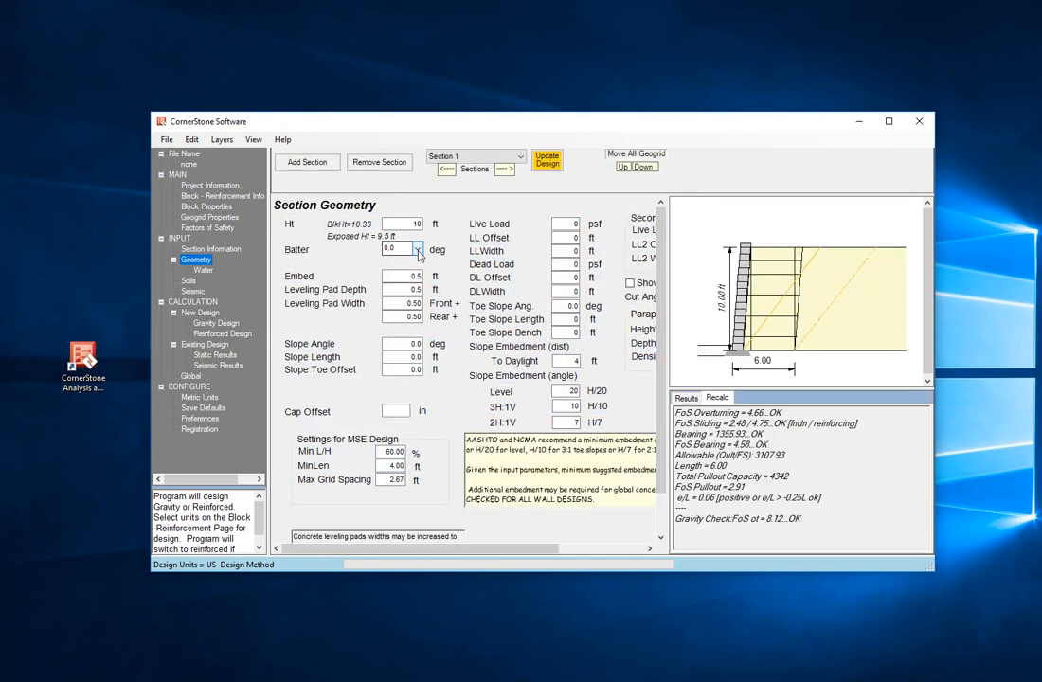
left_click(417, 250)
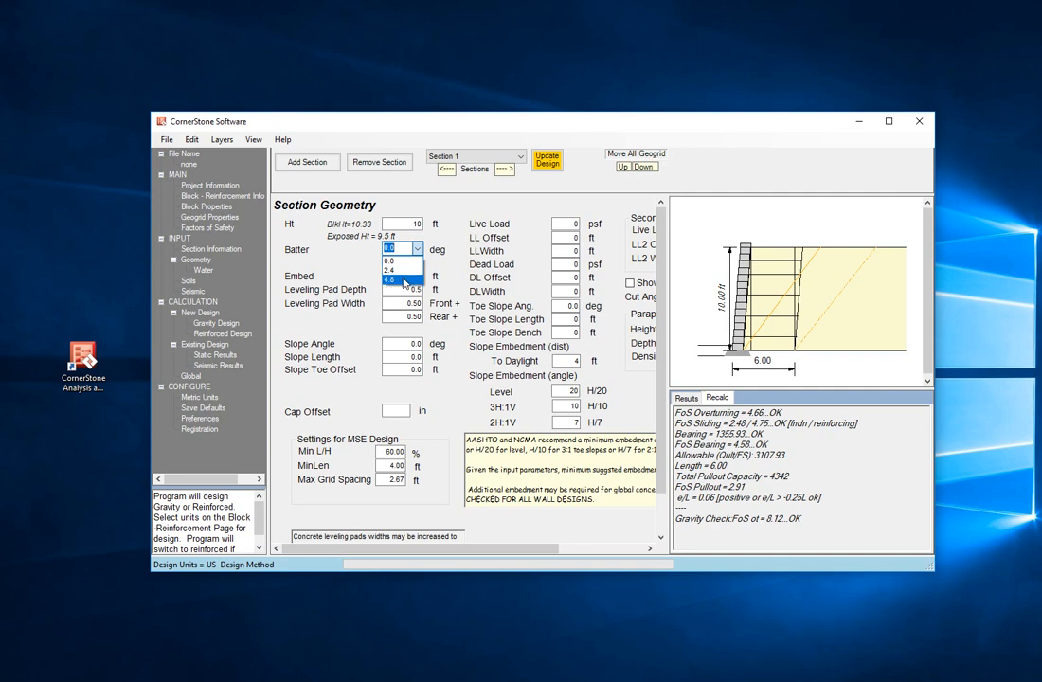
left_click(404, 280)
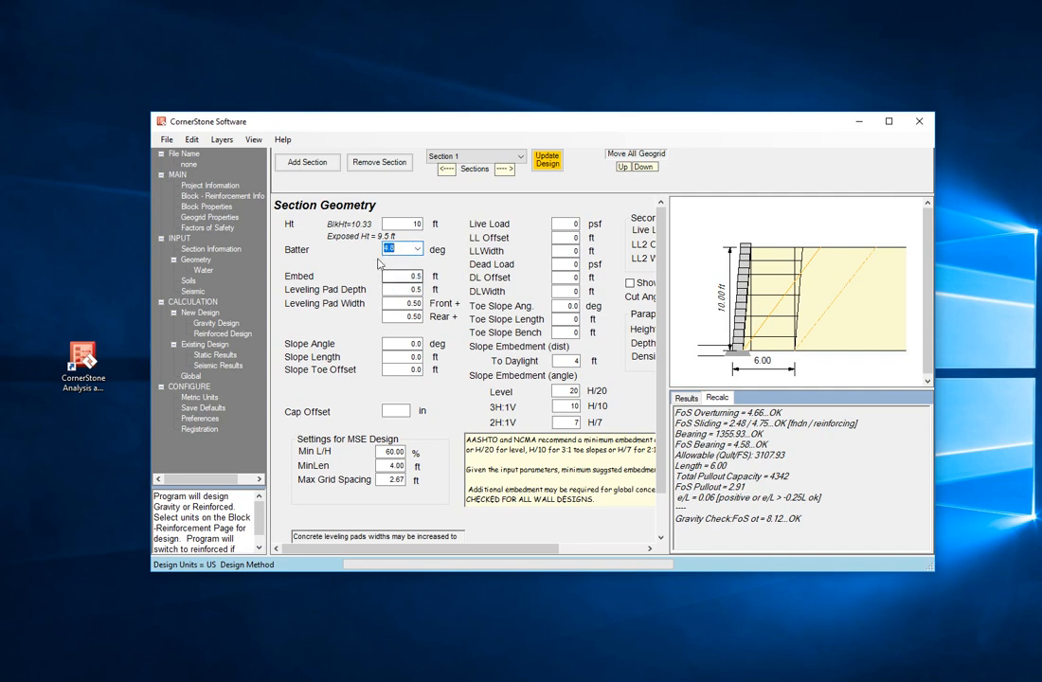
Step: Try to open the reinforced design and dismiss the message
left_click(223, 335)
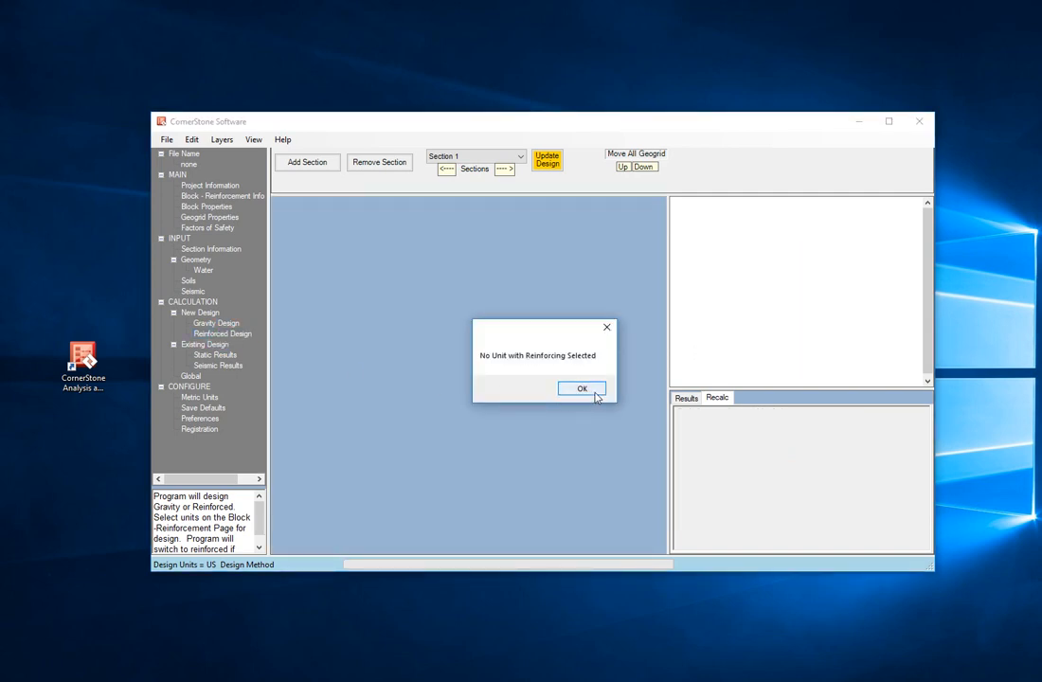
left_click(593, 388)
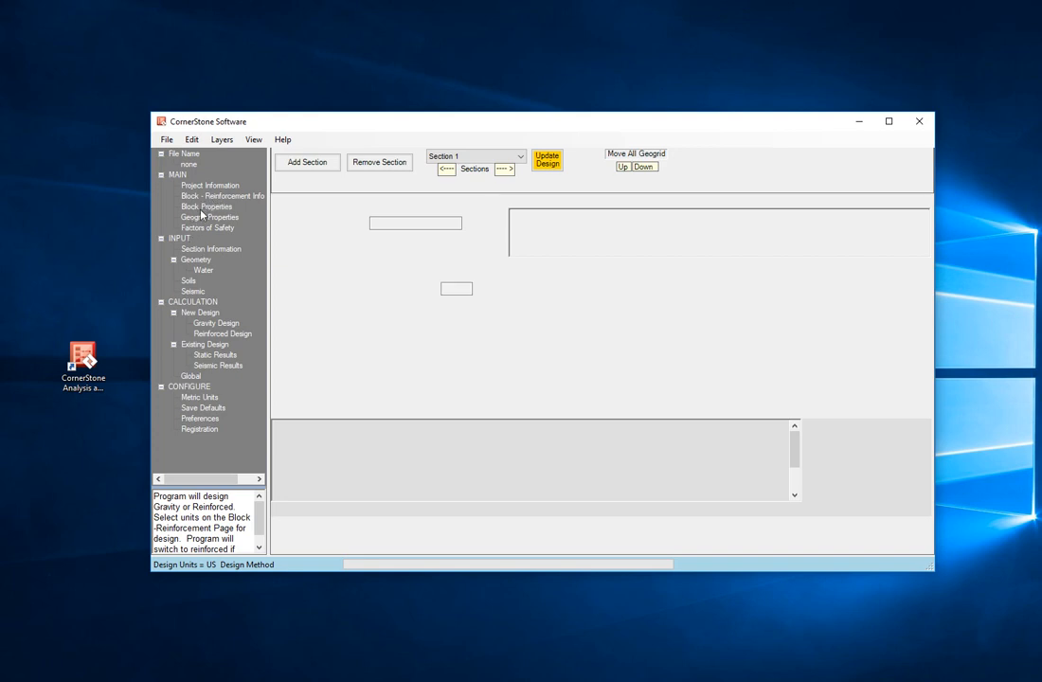
Step: Check the Stratagrid geogrid type for the MagnumStone All block
left_click(217, 196)
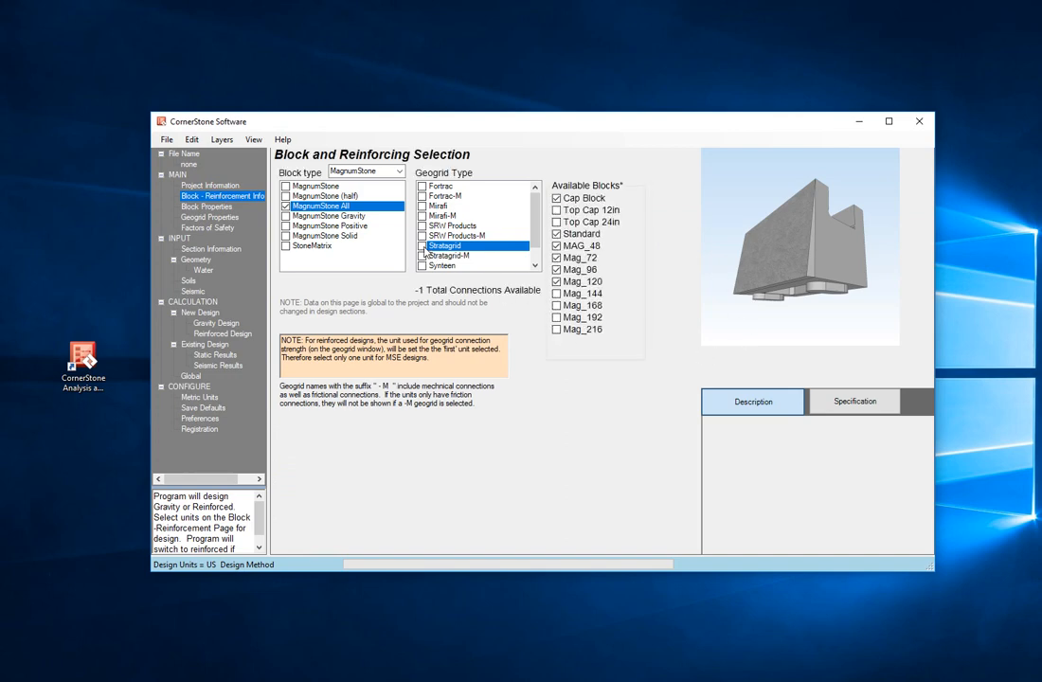
left_click(424, 248)
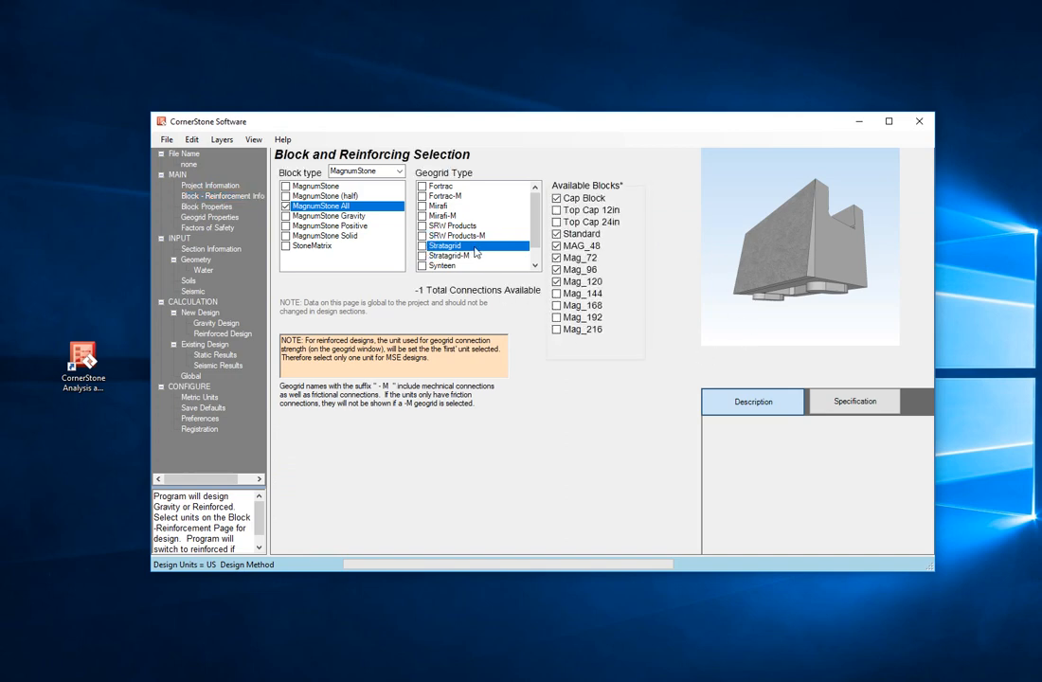
left_click(441, 248)
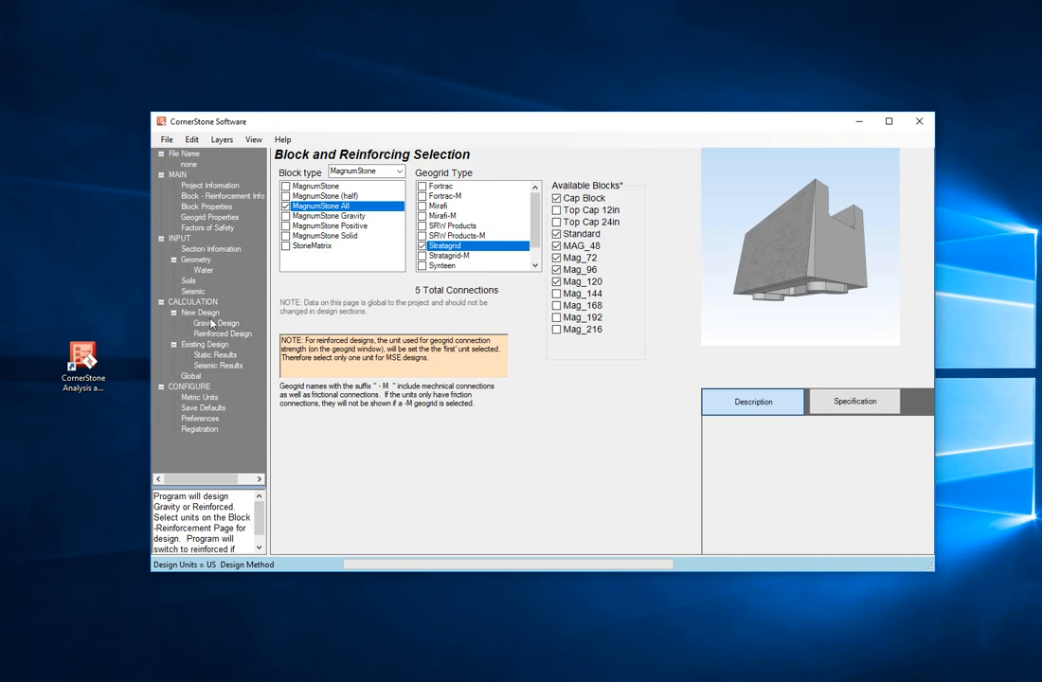
Step: Open the reinforced design and scroll across its geogrid results table
left_click(222, 333)
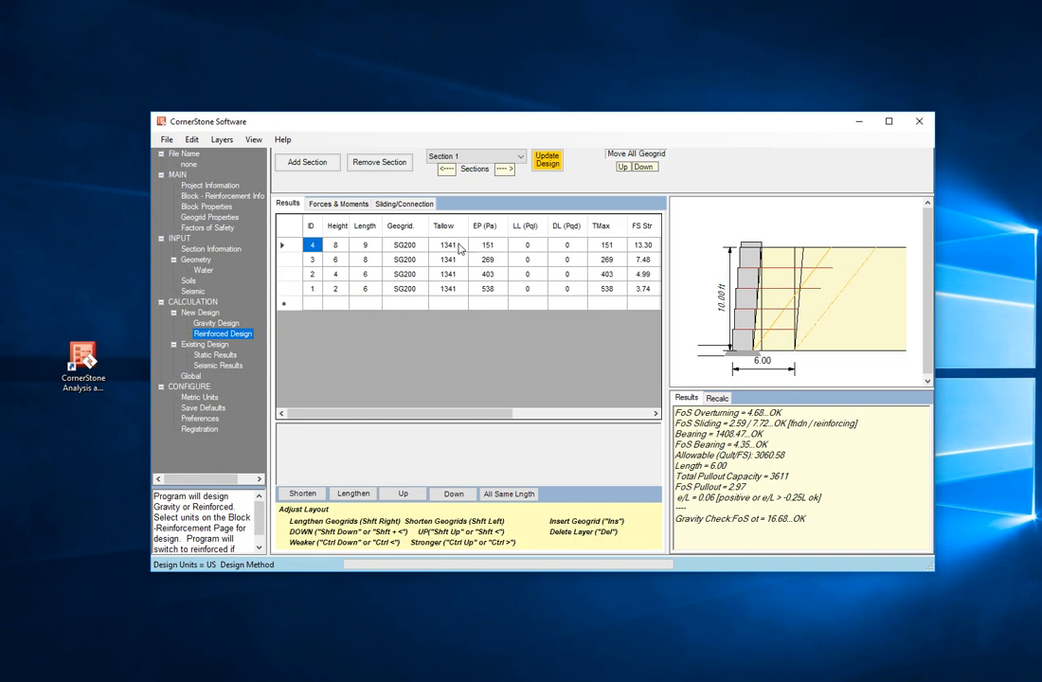
left_click_drag(437, 407, 525, 413)
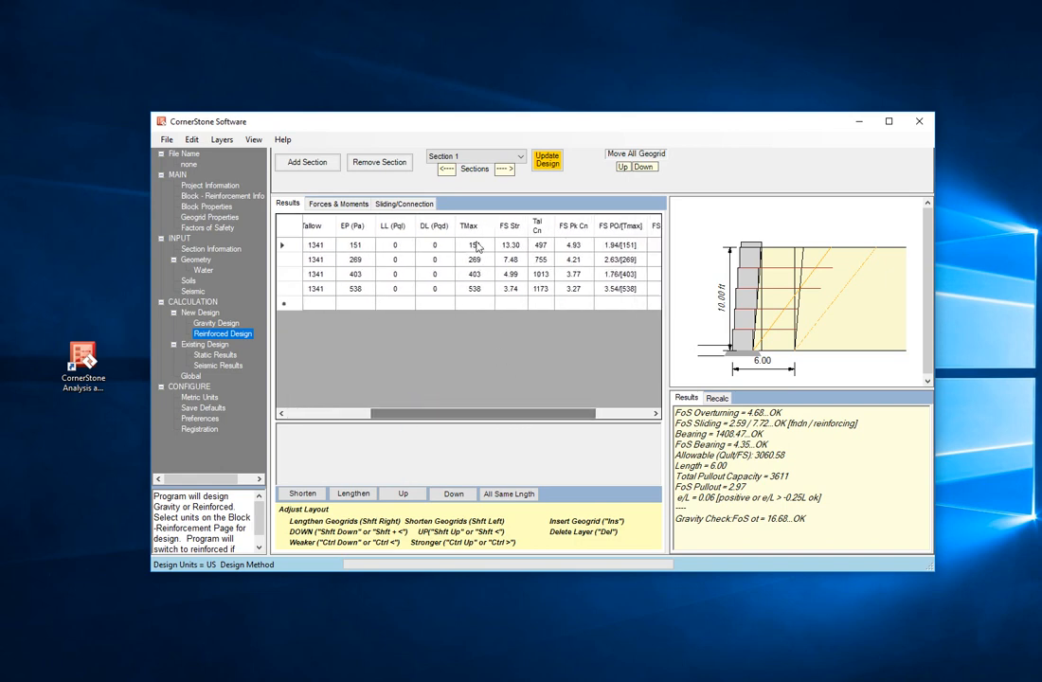
left_click_drag(473, 416, 389, 413)
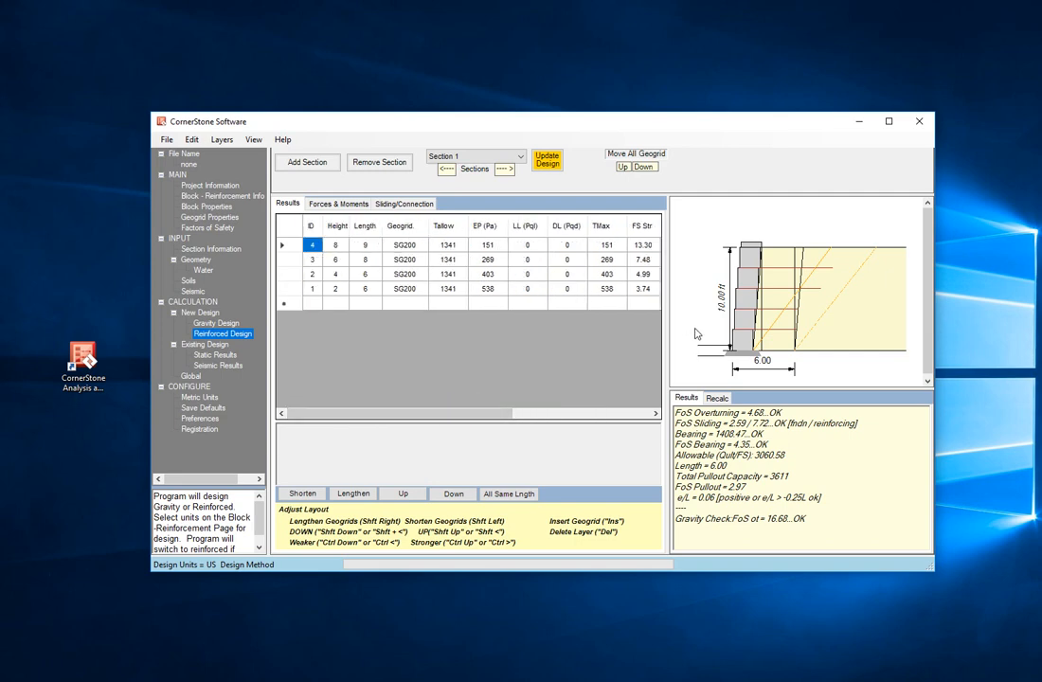
Step: Open the gravity design and review its block results and factors of safety
left_click(220, 324)
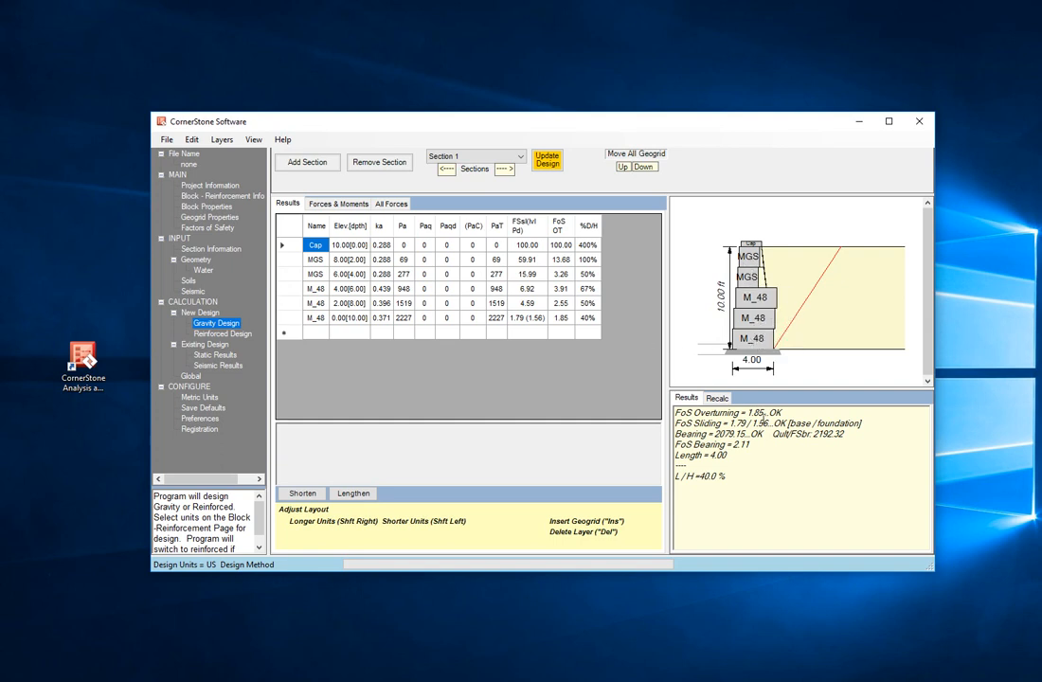
left_click_drag(782, 412, 674, 413)
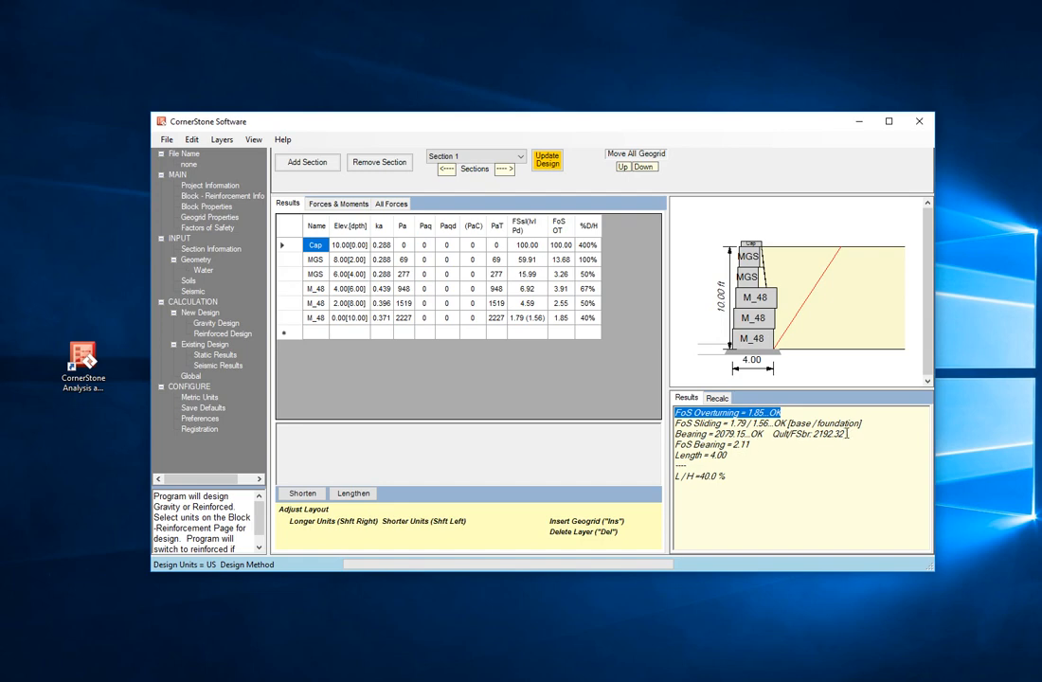
left_click_drag(845, 434, 813, 434)
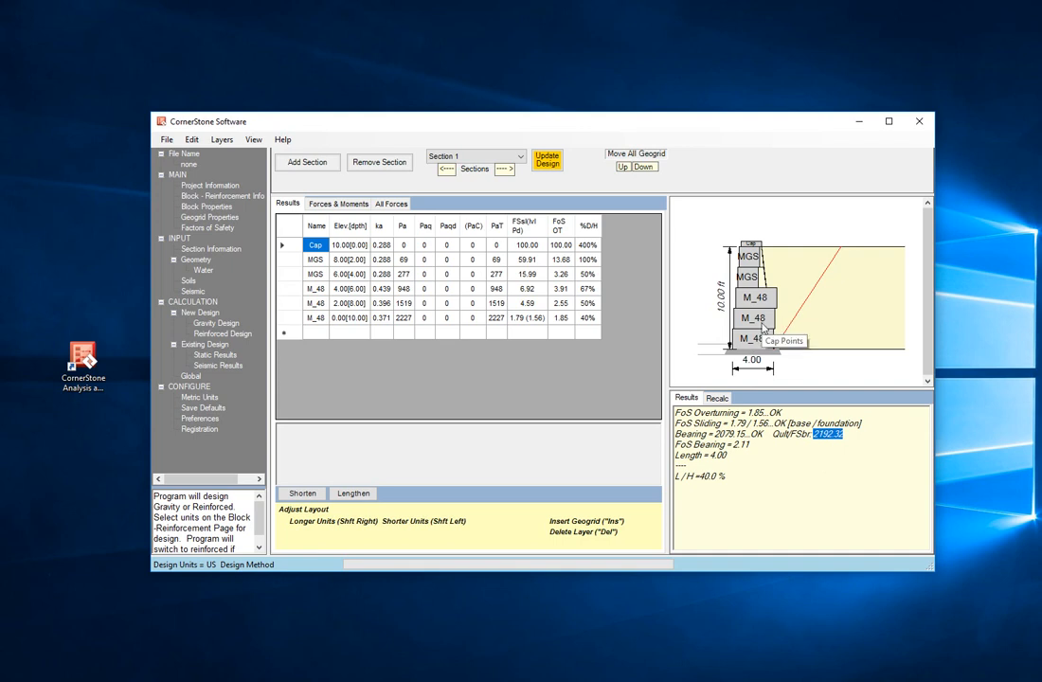
Step: Set the embedment to 1 ft and review the recalculated gravity design results
left_click(197, 261)
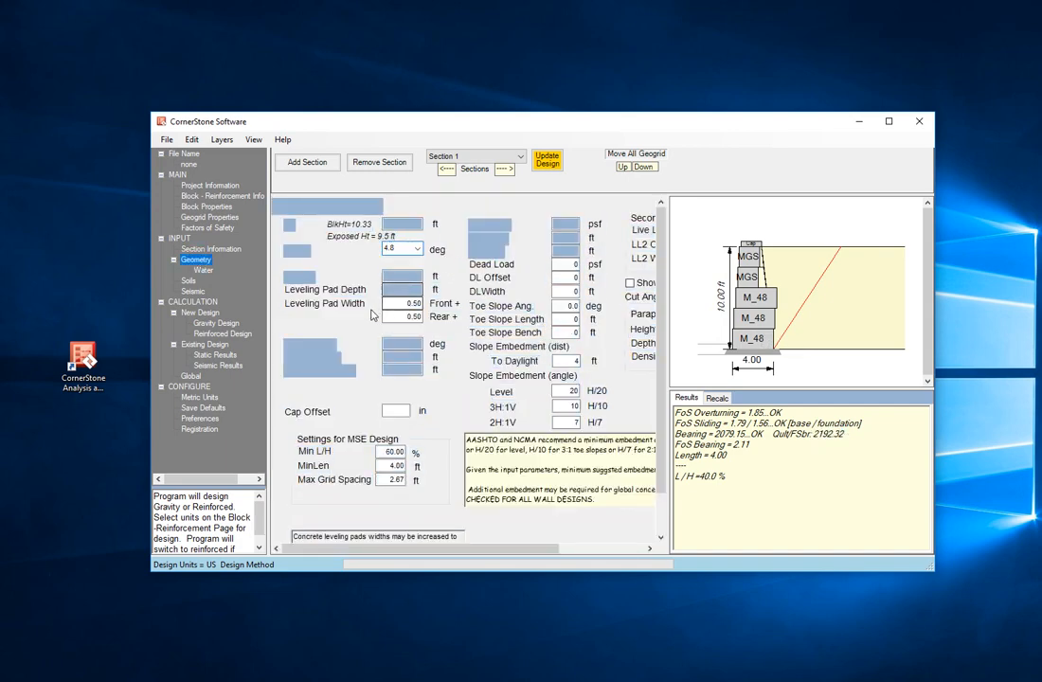
left_click(392, 276)
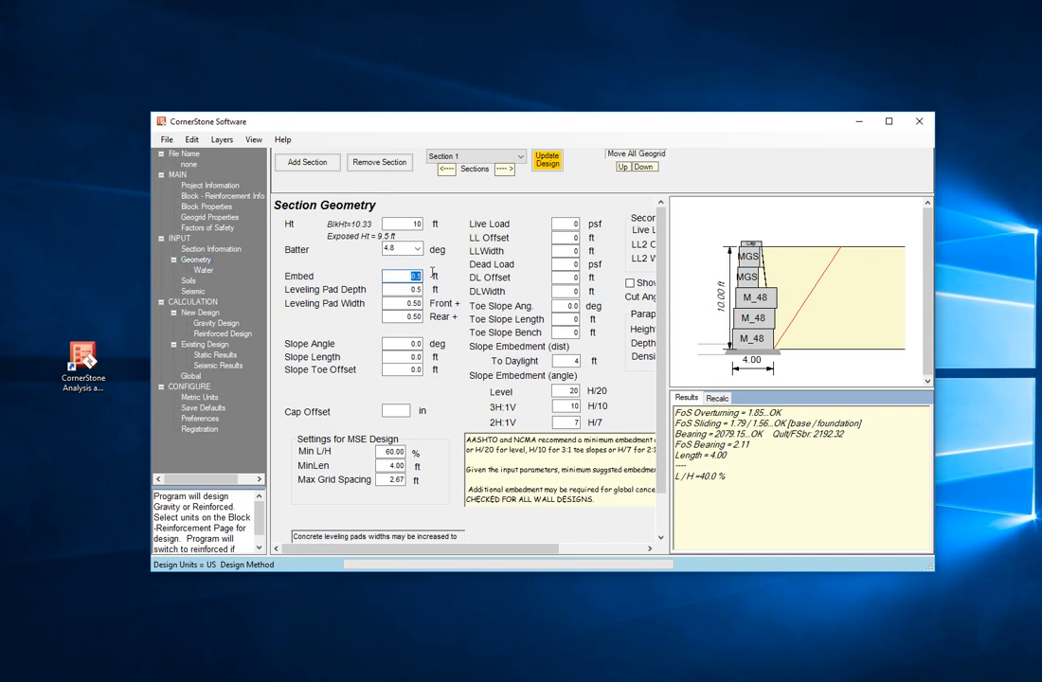
type("1")
left_click(212, 325)
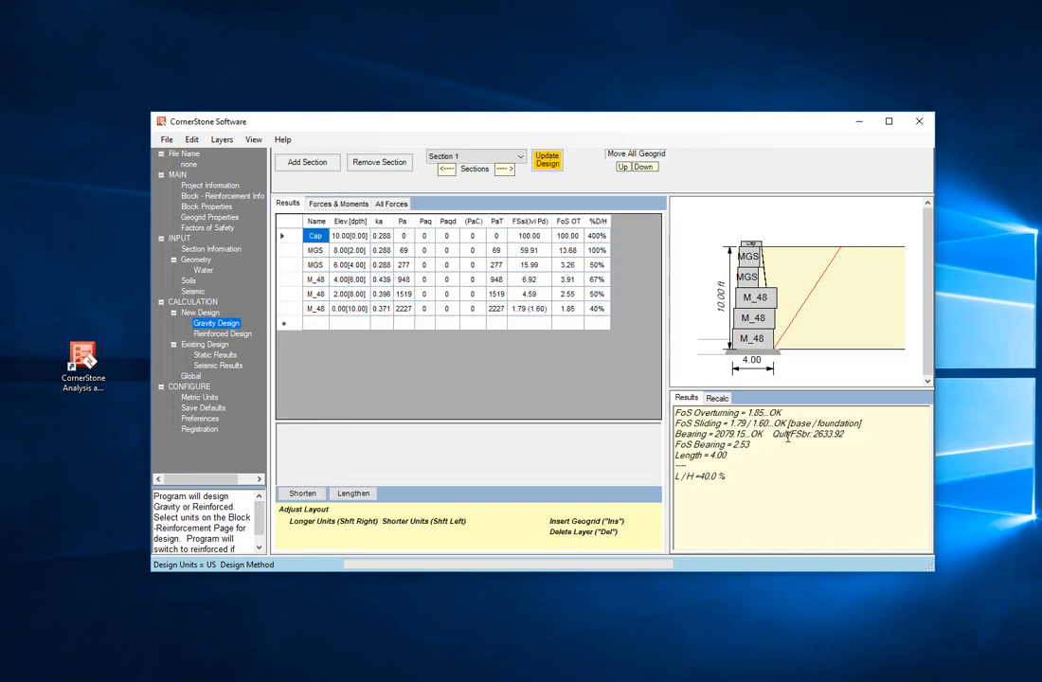
left_click_drag(852, 440, 817, 439)
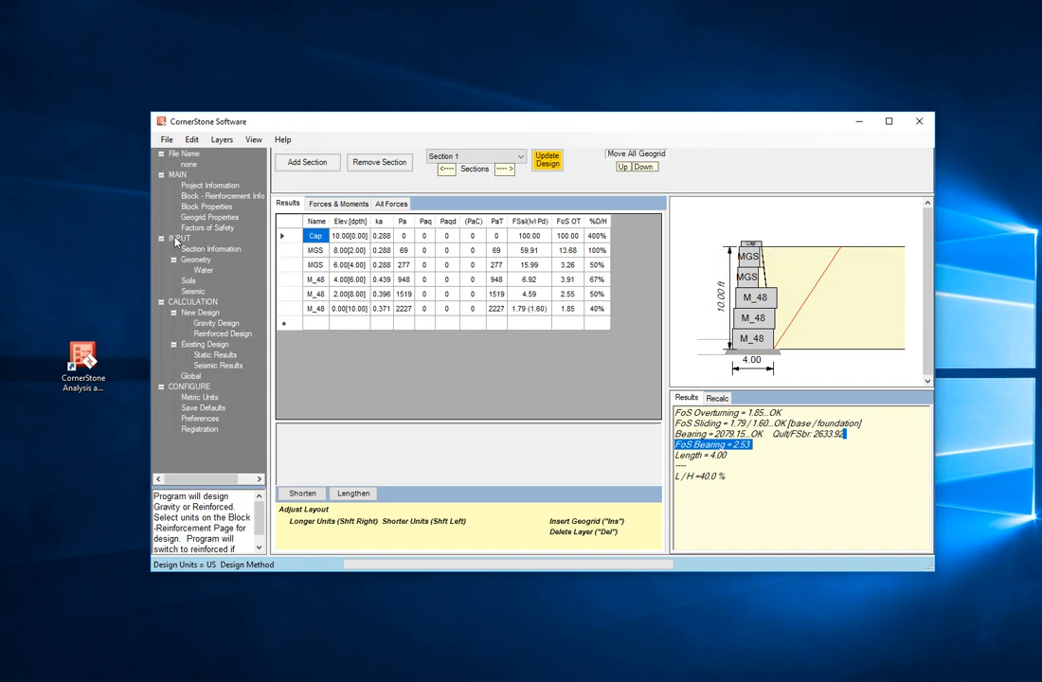
Step: Run the global stability analysis for the wall section
left_click(196, 261)
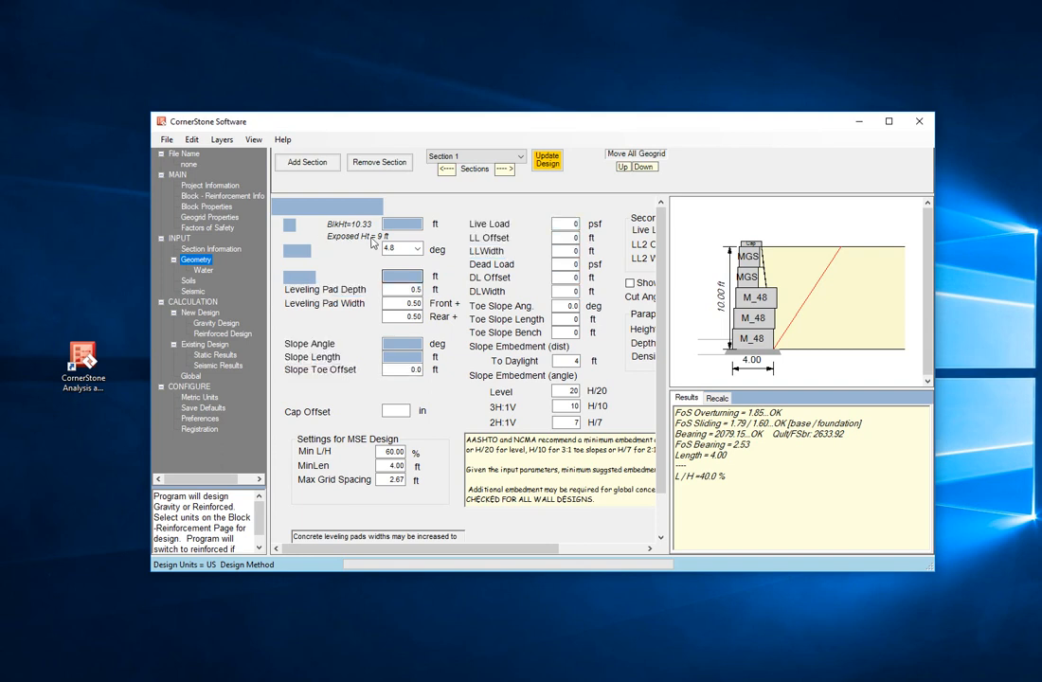
left_click(190, 376)
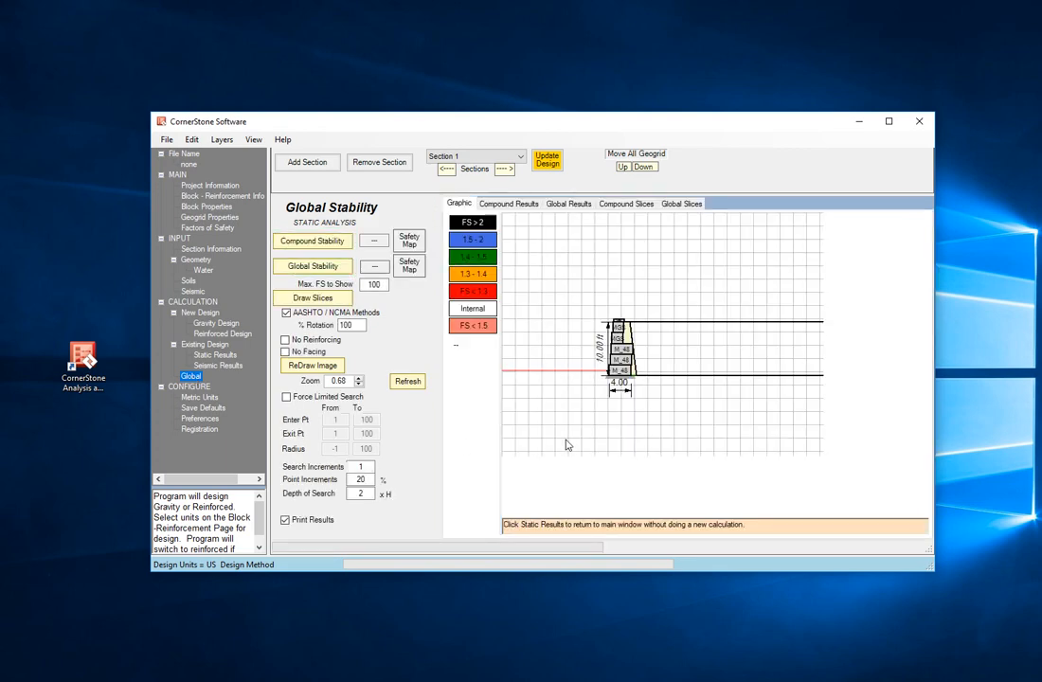
left_click(315, 268)
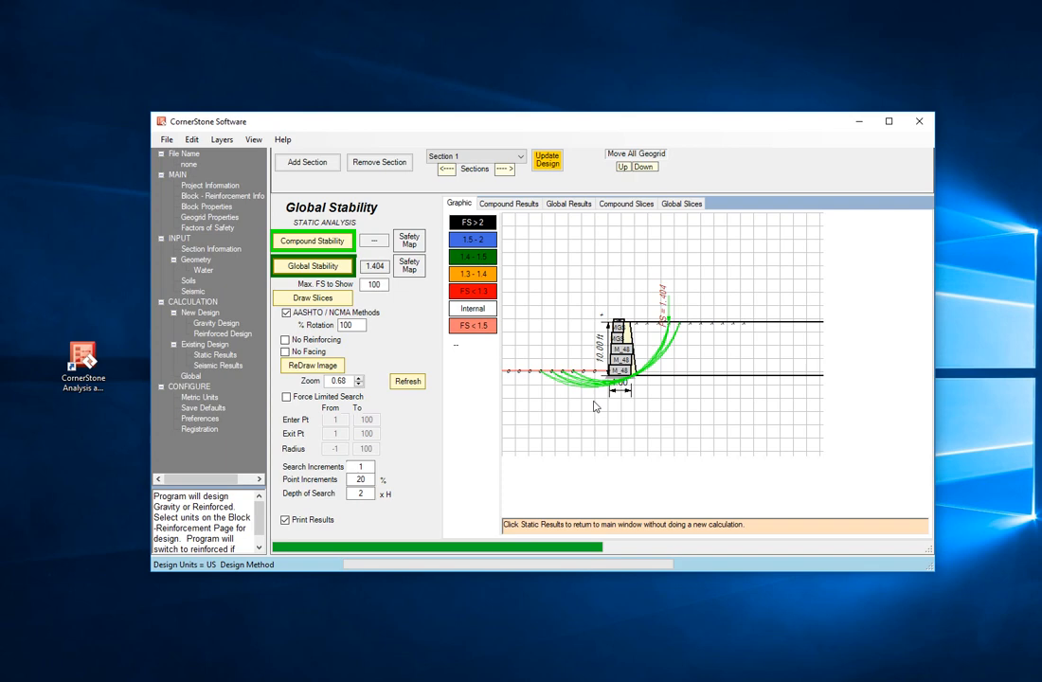
Step: Print the long design report, page through the maximized preview, and close it
left_click(167, 140)
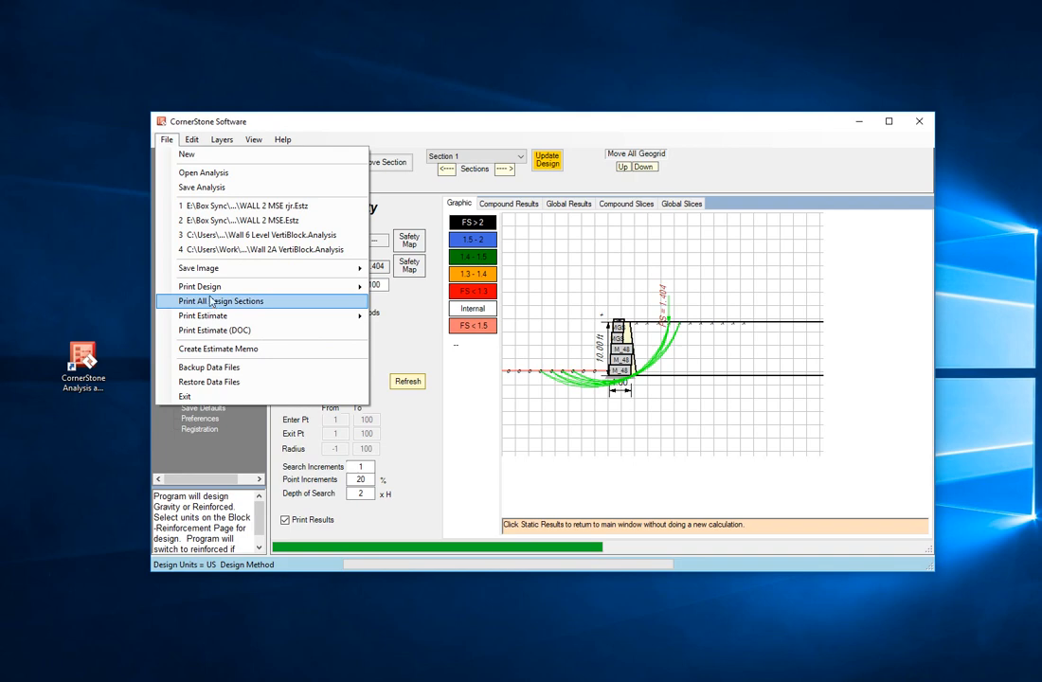
mouse_move(302, 287)
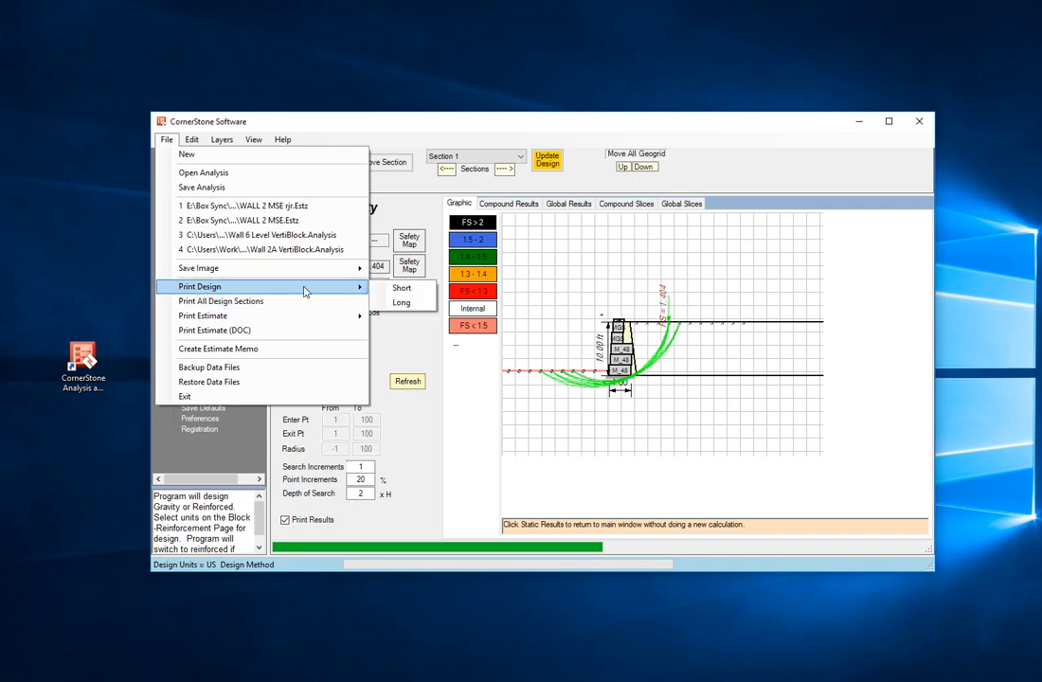
left_click(403, 303)
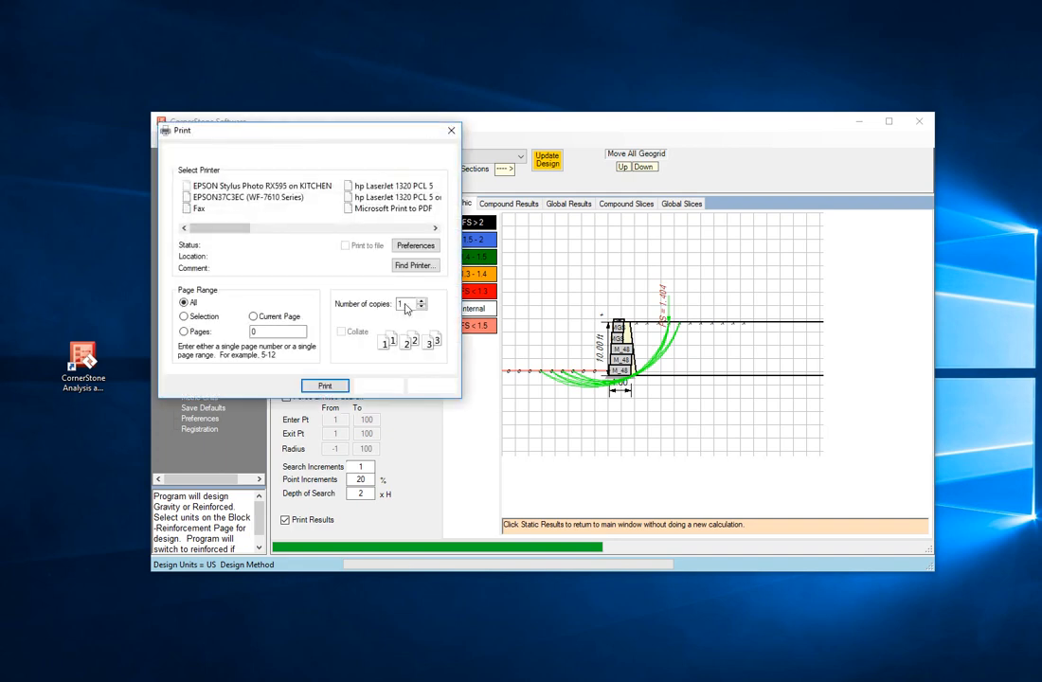
left_click(323, 386)
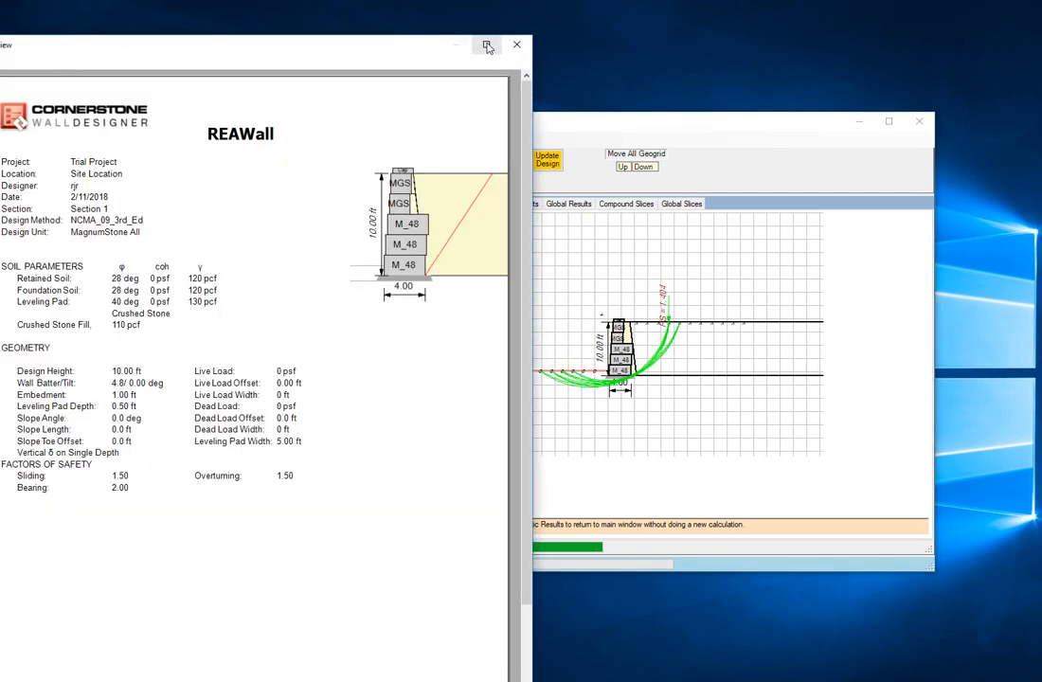
left_click(487, 47)
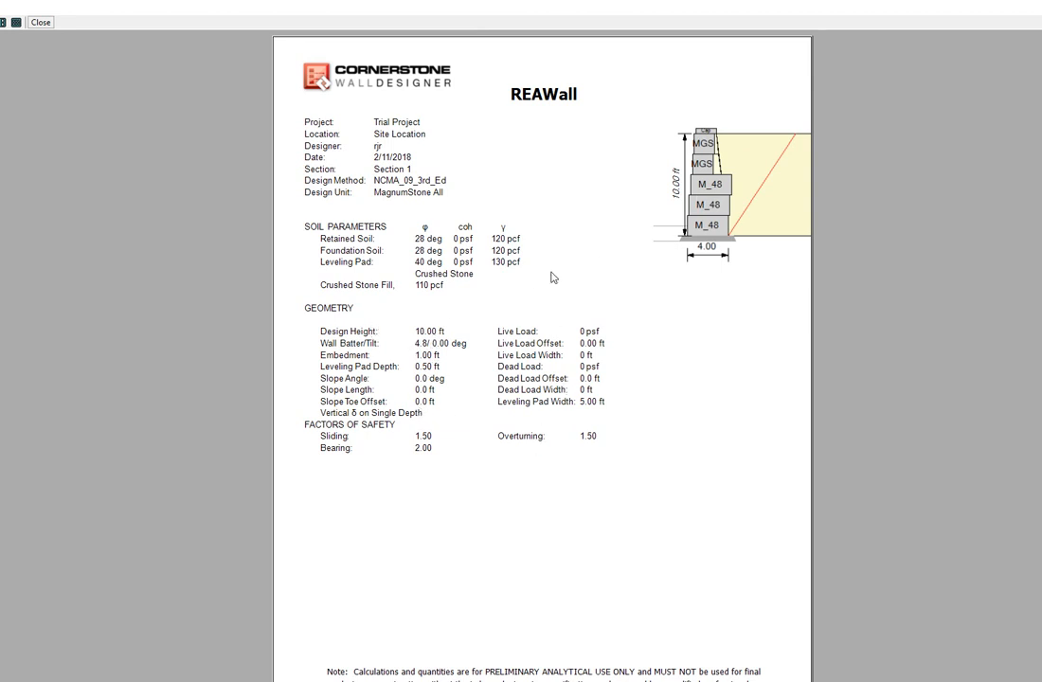
left_click(1039, 22)
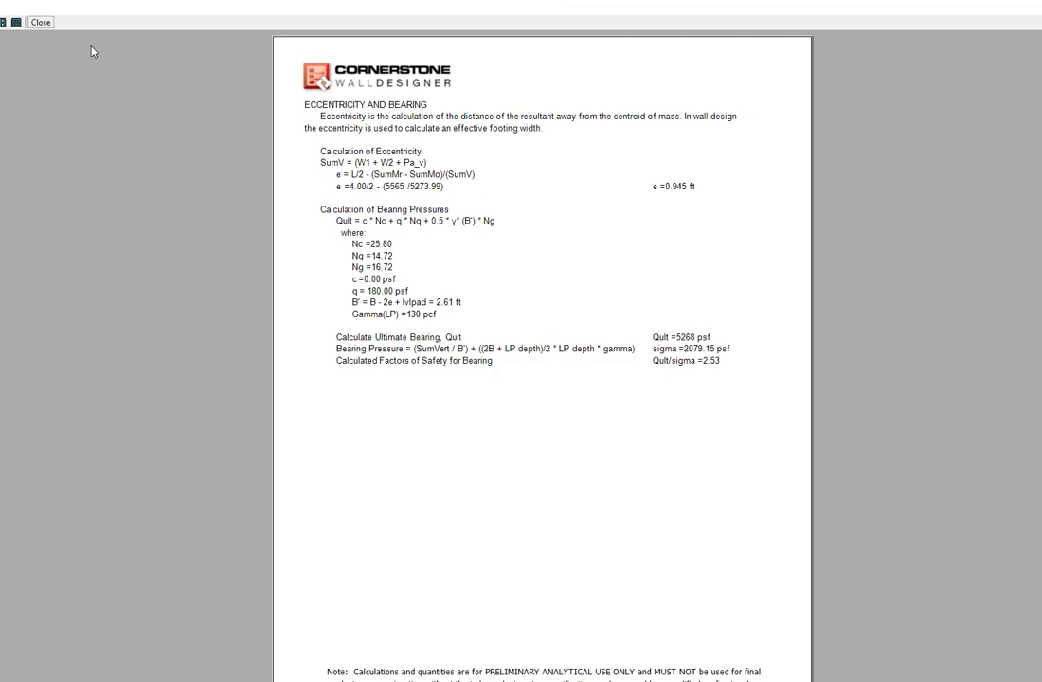
left_click(39, 22)
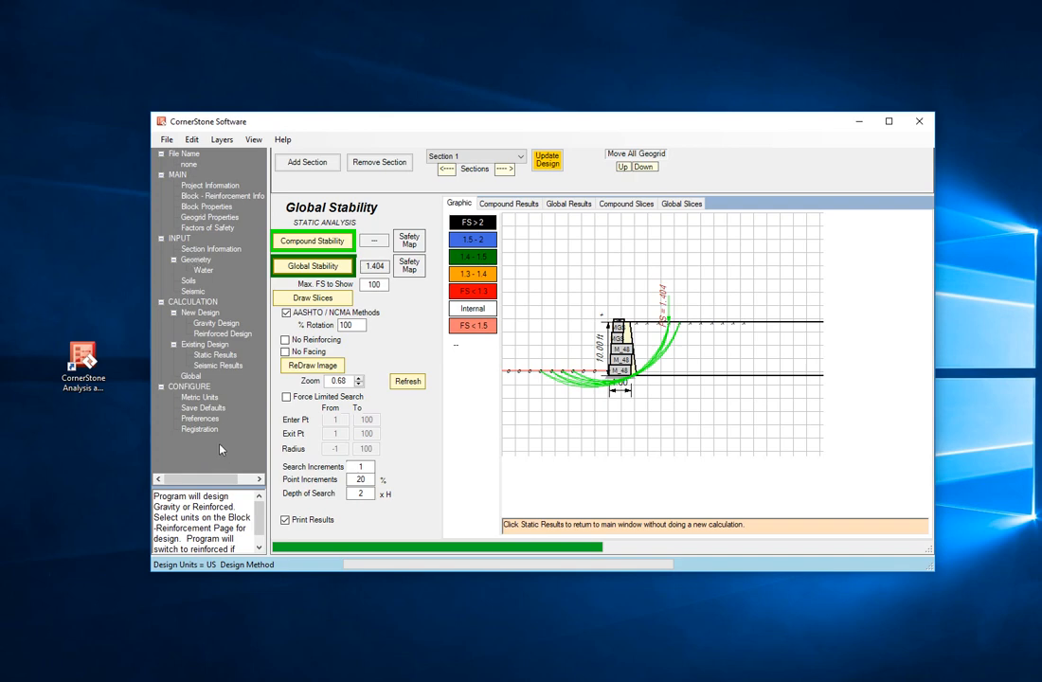
Step: Open the About CornerStone information and close it
left_click(282, 139)
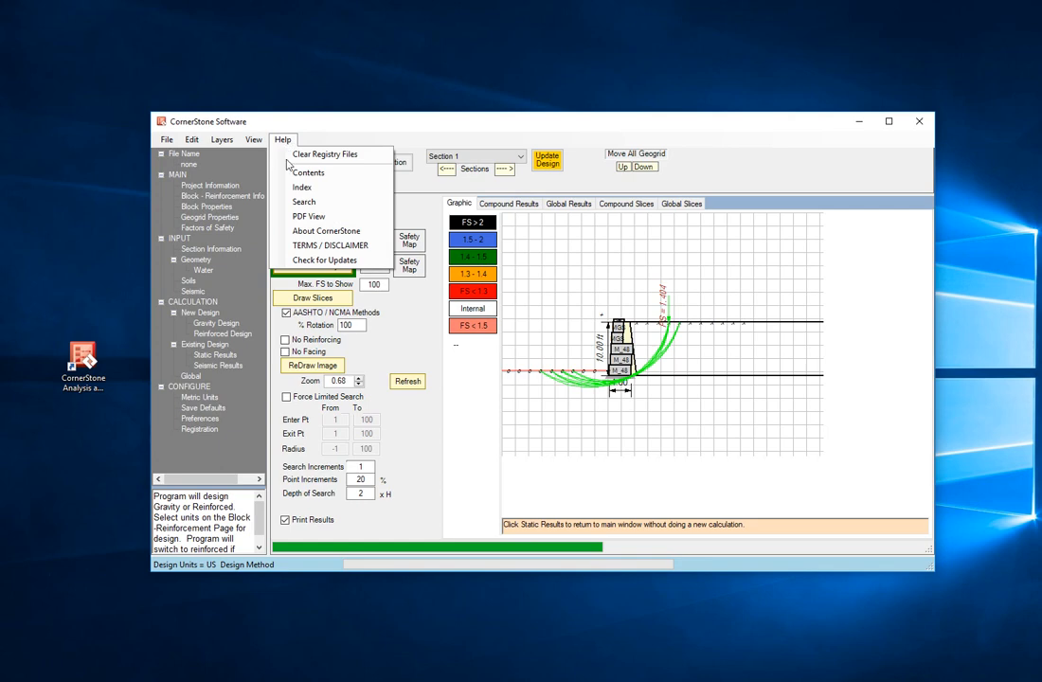
left_click(313, 231)
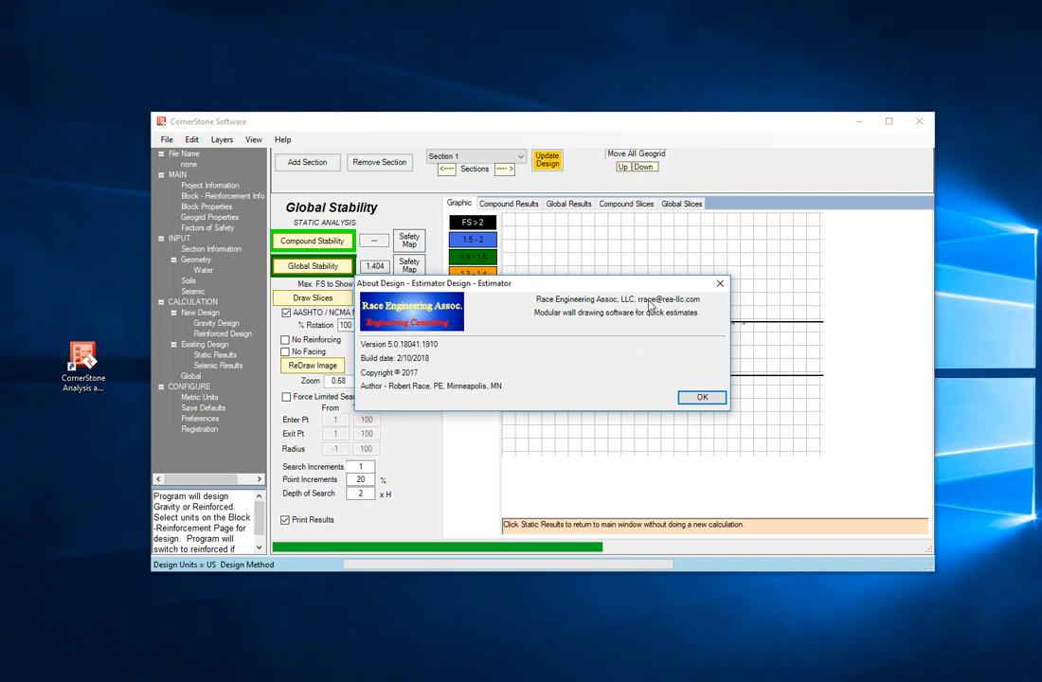
left_click(703, 399)
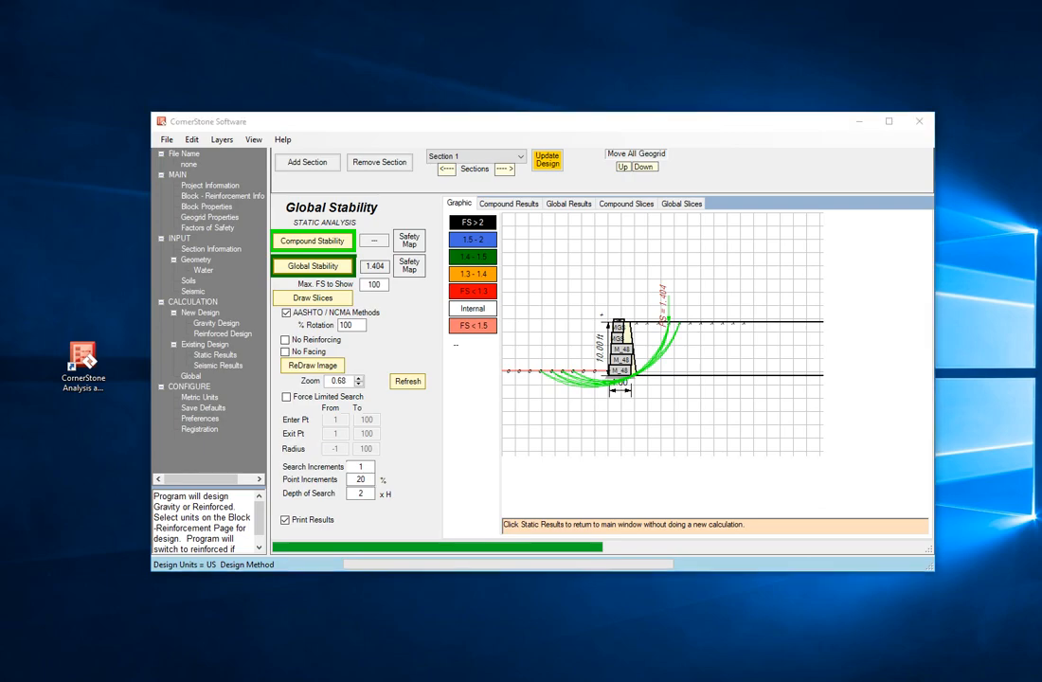